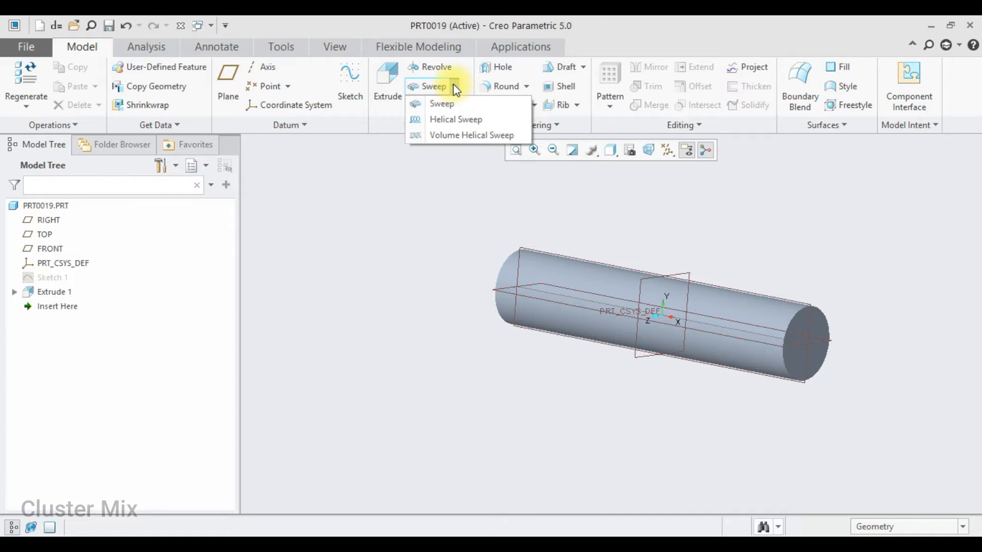
Step: Start a Helical Sweep and define its internal profile sketch on the FRONT plane, with RIGHT as the right-facing orientation reference
click(458, 121)
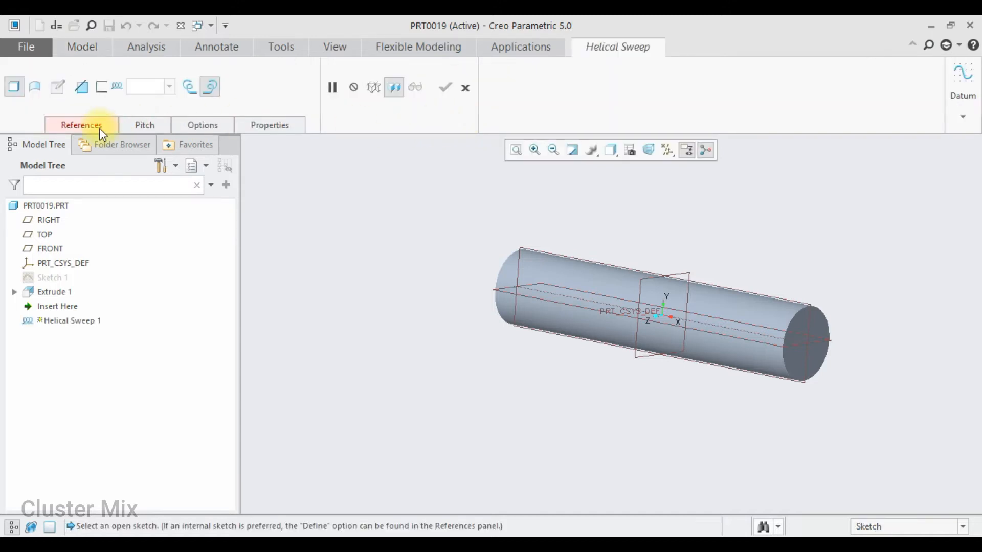
click(86, 127)
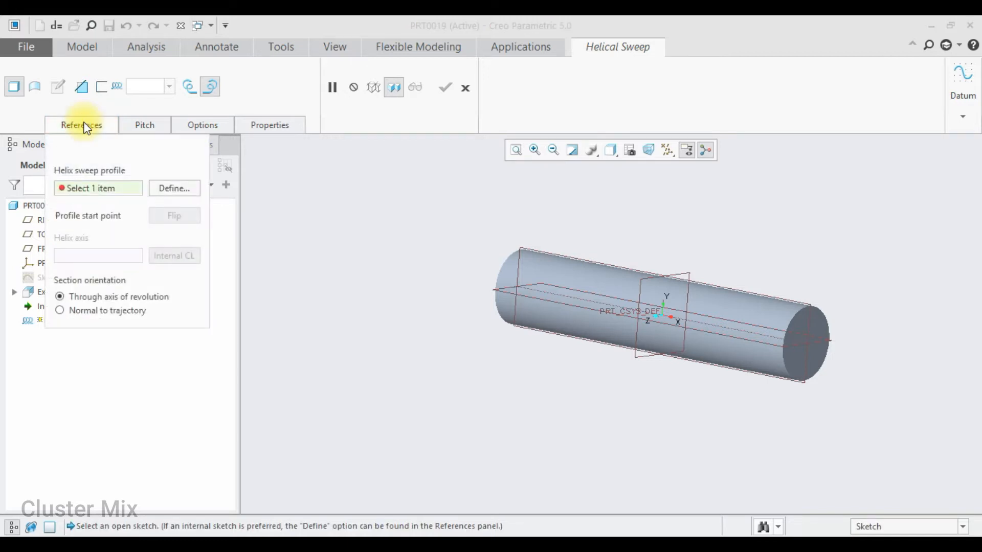
click(158, 194)
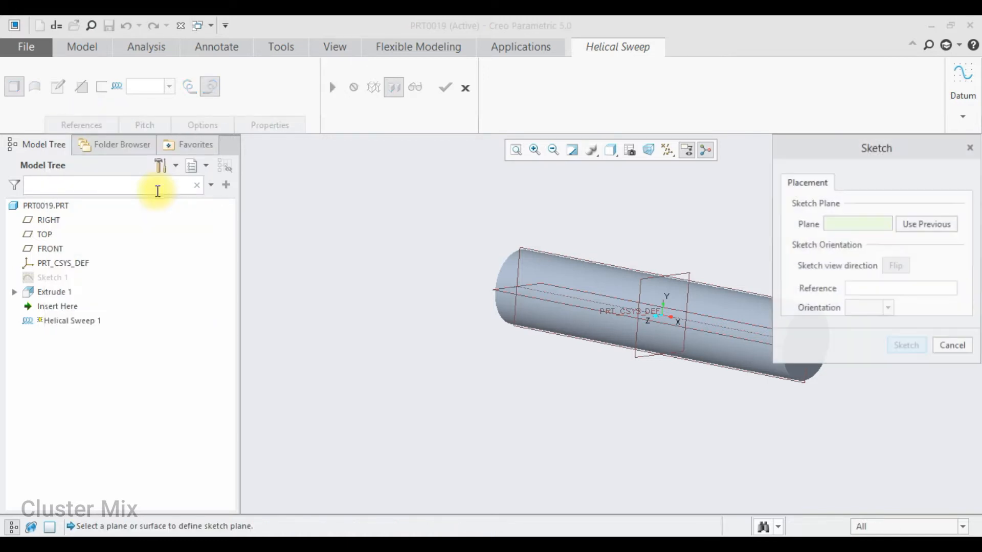
click(586, 262)
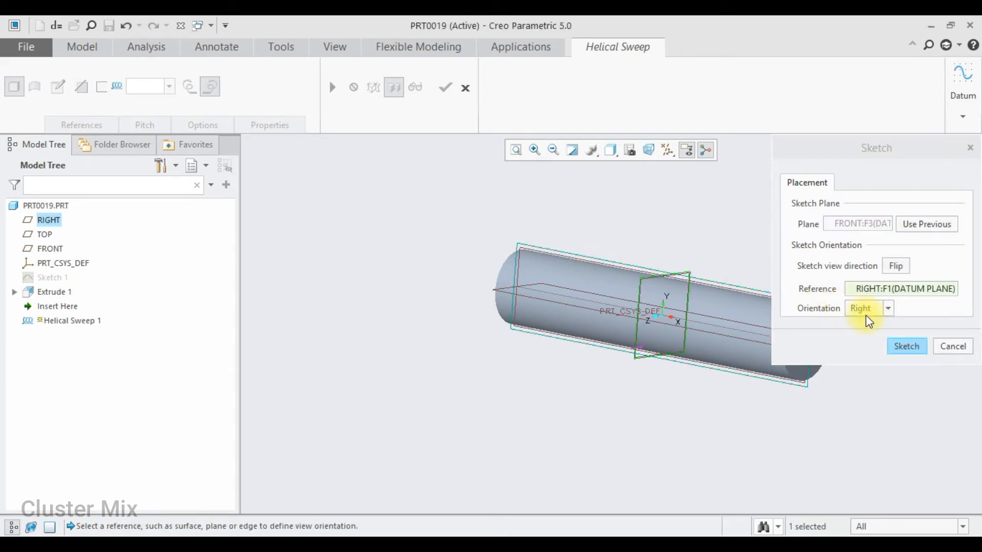
click(905, 348)
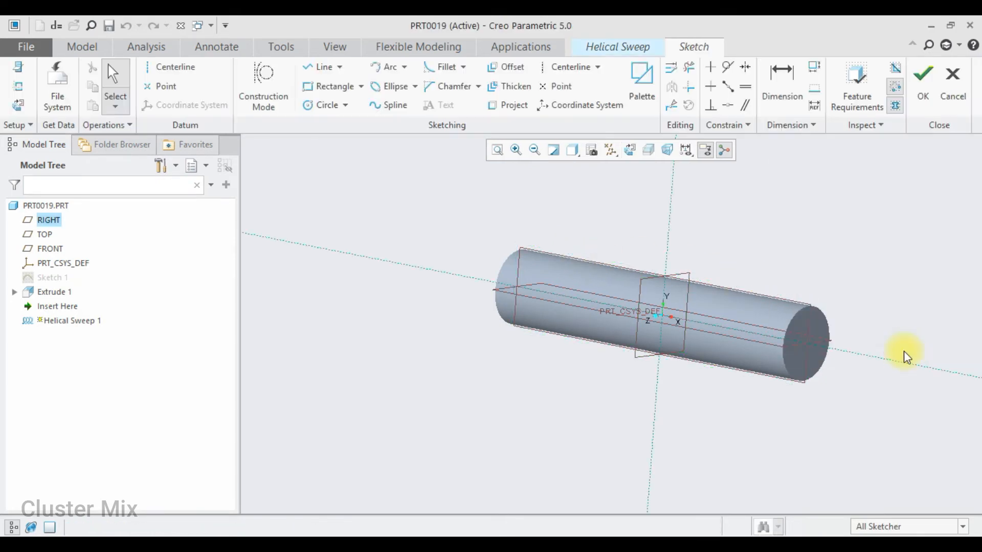
Step: Orient the sketch to its 2D view and add the cylinder's upper edge as a sketch reference
click(18, 107)
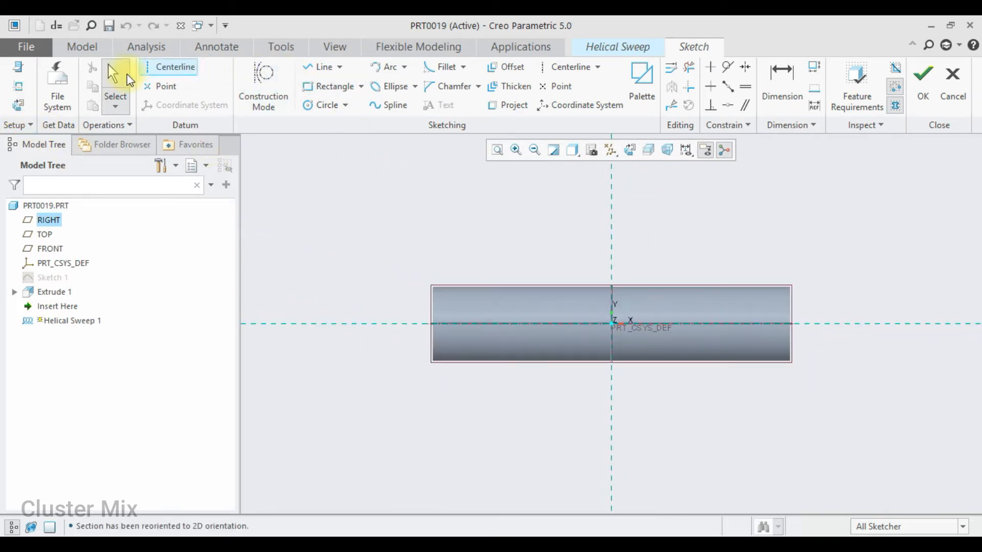
click(16, 86)
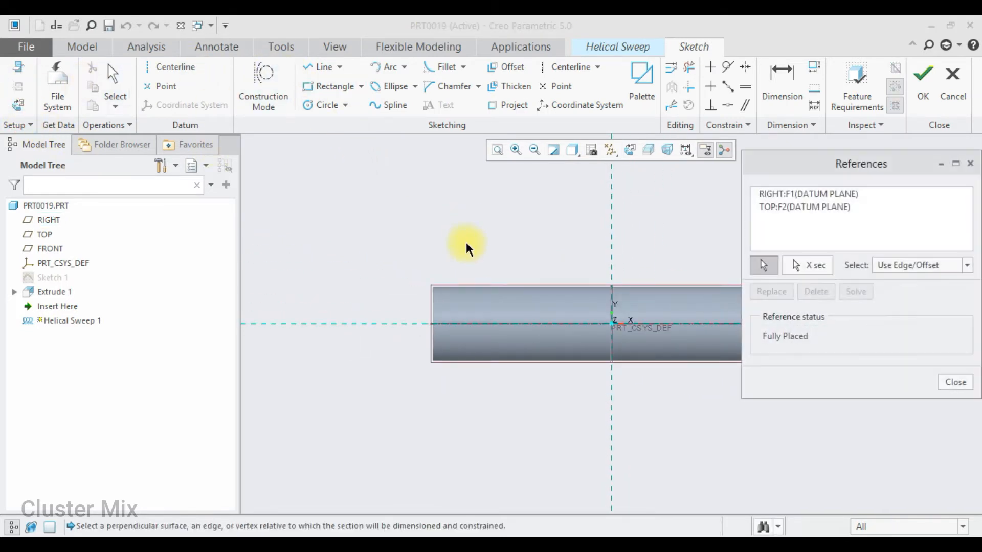
click(467, 295)
click(950, 384)
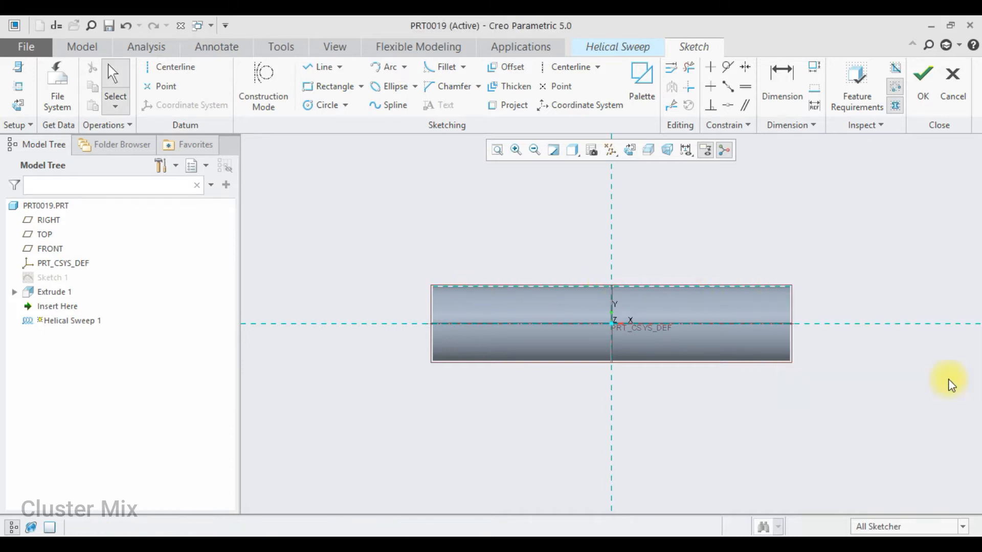
Step: Sketch a horizontal line about 510 long along the cylinder's upper edge, extending past both ends, and finish the profile sketch
click(320, 67)
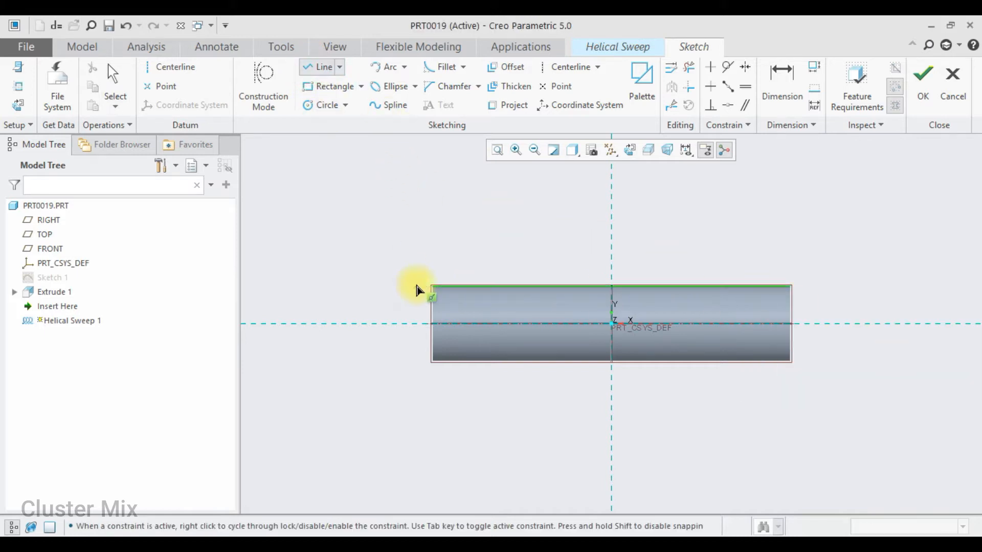
click(398, 286)
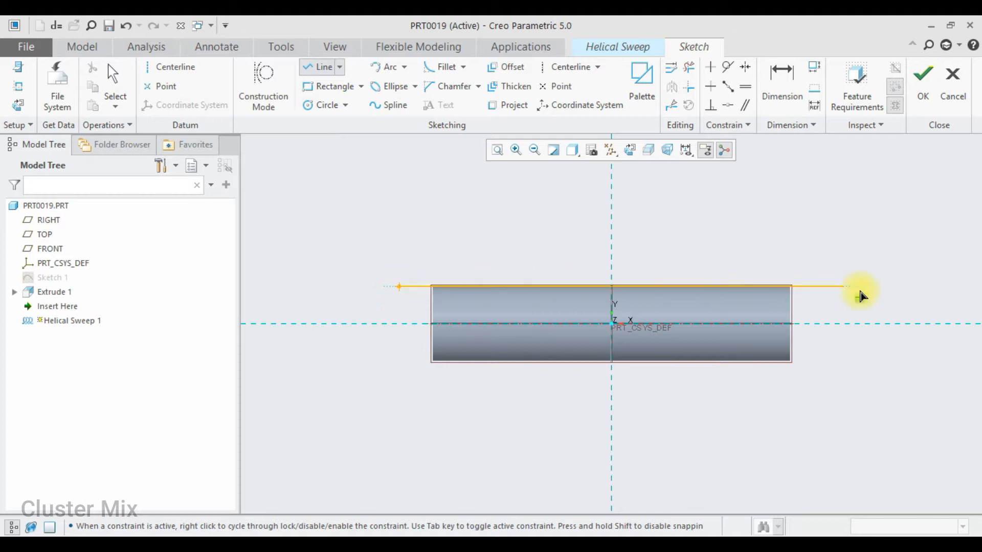
click(881, 287)
middle_click(883, 263)
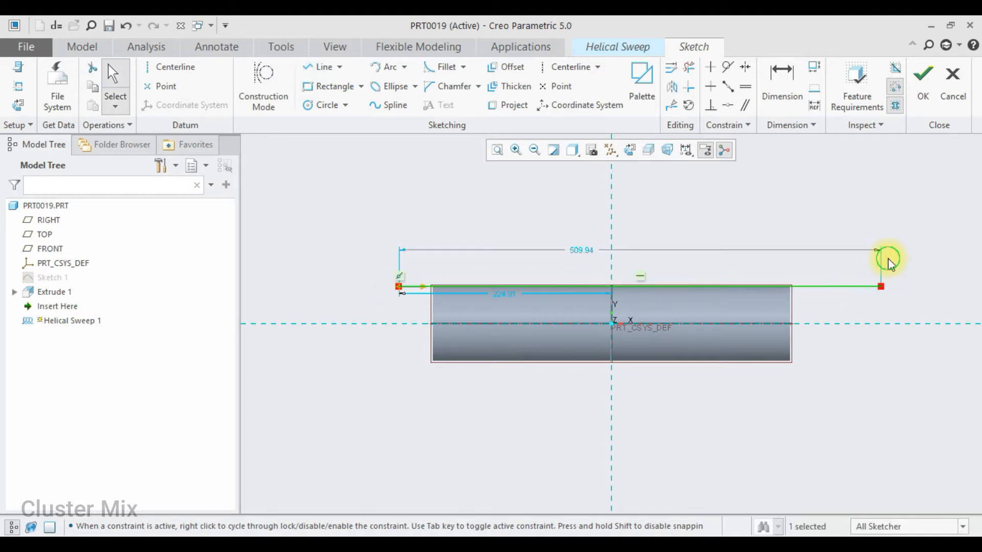
click(923, 102)
Step: Set the cylinder's central axis as the helix axis in the sweep references
scroll(788, 321, up, 3)
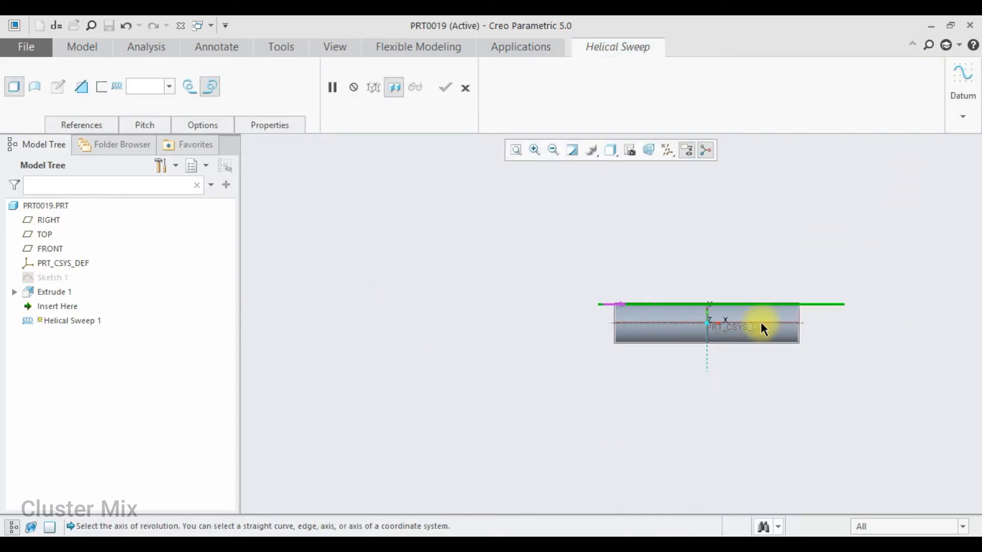
scroll(633, 322, down, 1)
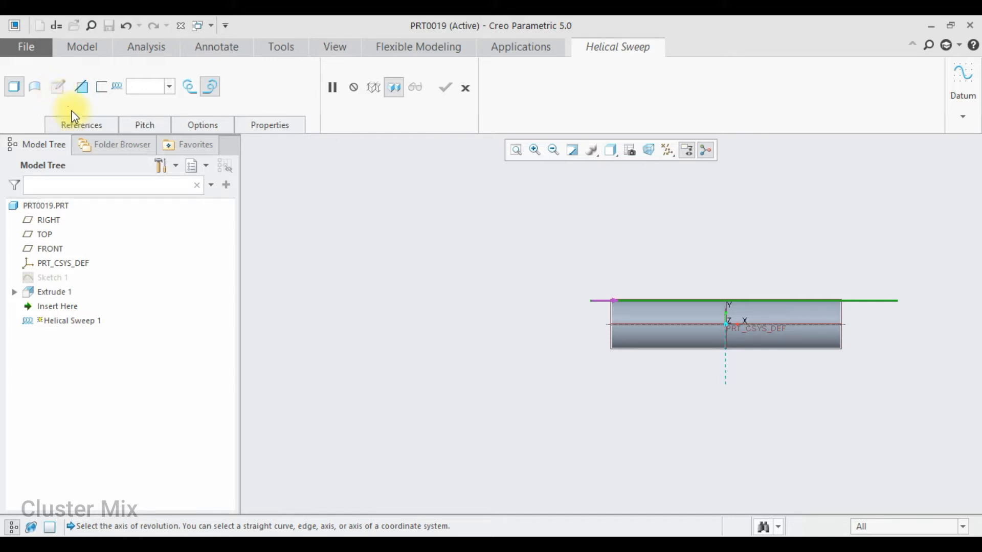
click(78, 123)
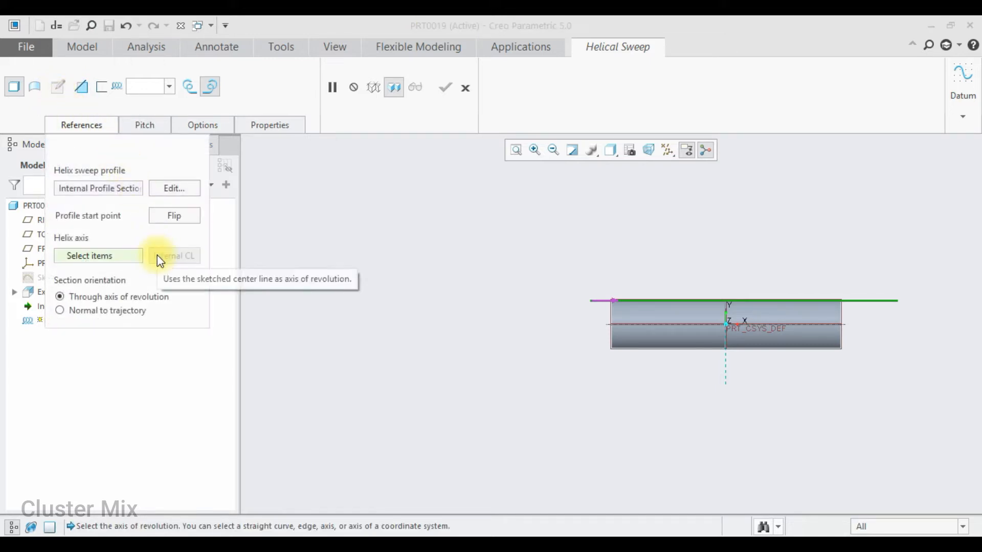
click(632, 322)
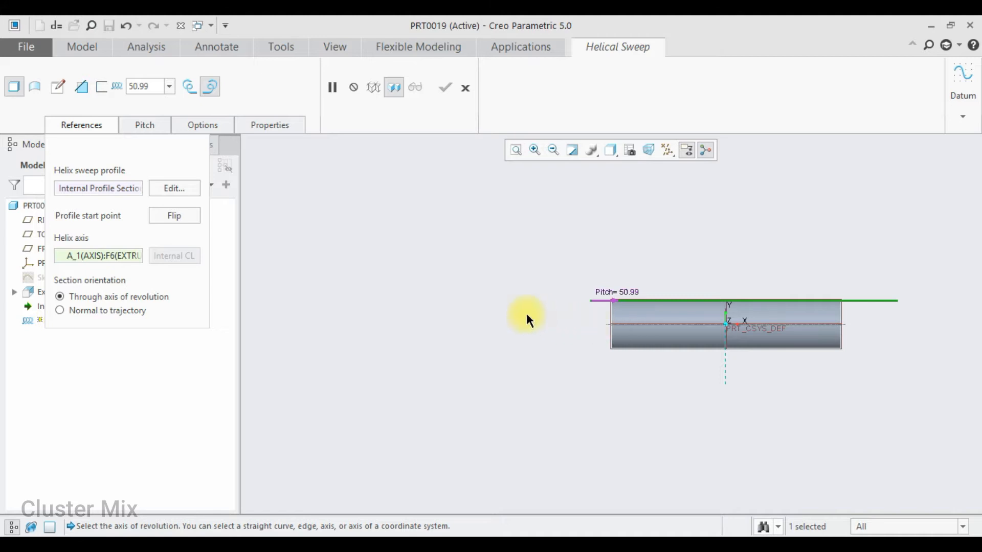
Step: Create the sweep section as a small circle centred on the profile's start point and finish the section sketch
scroll(746, 305, up, 3)
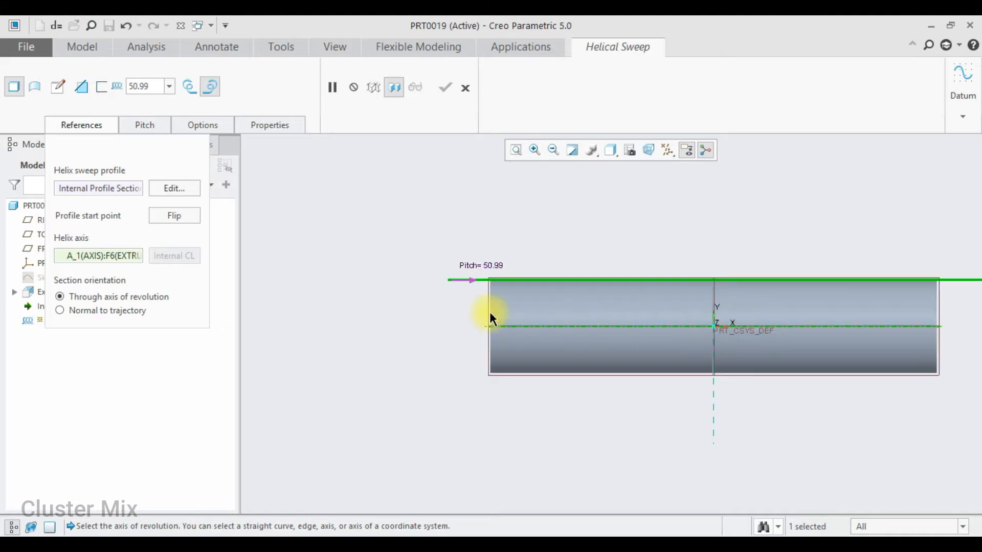
click(58, 88)
click(17, 105)
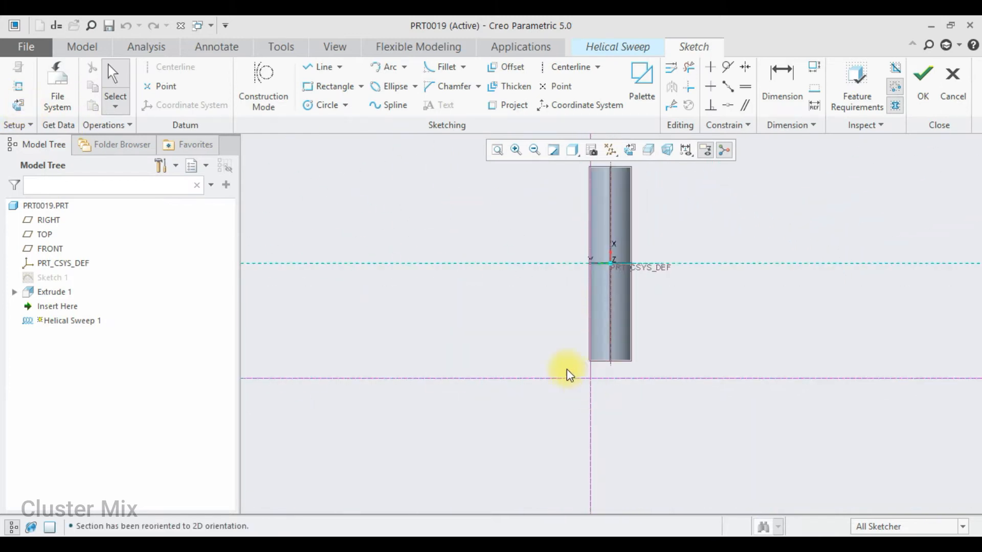
click(315, 105)
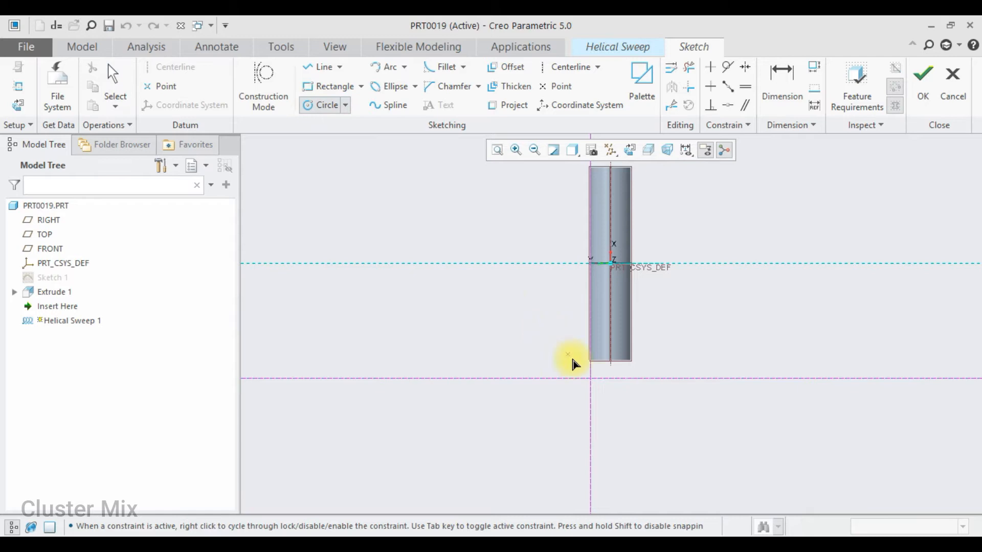
click(591, 379)
click(586, 382)
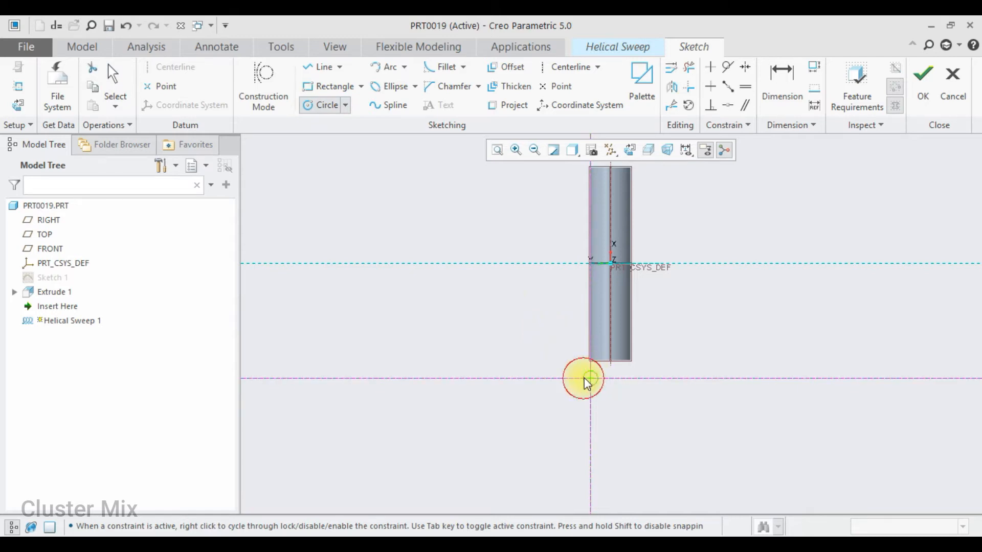
click(926, 82)
Step: Try the helical sweep as a material-removing cut on the cylinder and switch it back to adding material
mouse_move(737, 287)
middle_down()
mouse_move(723, 206)
mouse_move(715, 296)
mouse_move(583, 235)
mouse_move(677, 324)
mouse_move(708, 329)
mouse_move(650, 279)
mouse_move(638, 293)
mouse_move(638, 328)
middle_up()
middle_drag(646, 391, 611, 390)
scroll(612, 391, up, 3)
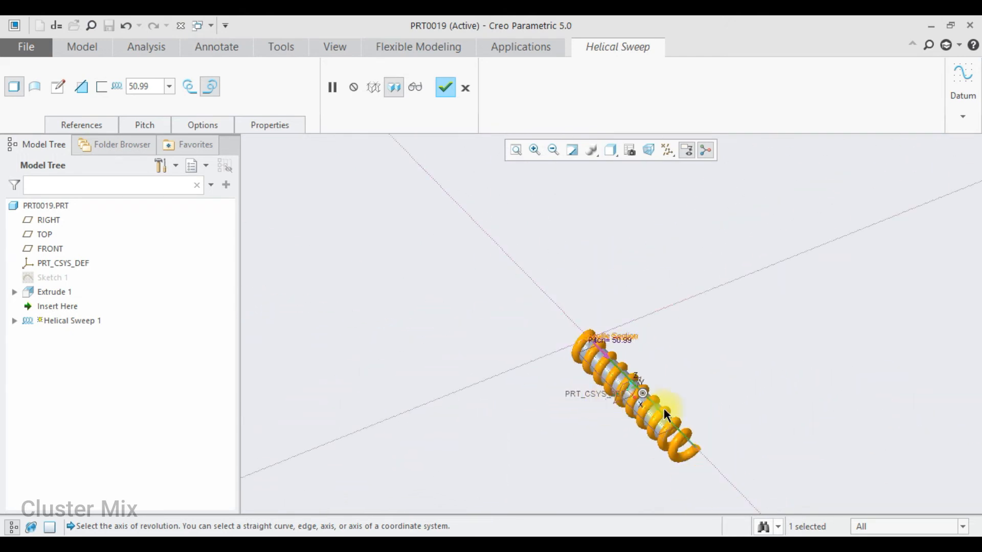
click(86, 94)
middle_drag(613, 358, 582, 435)
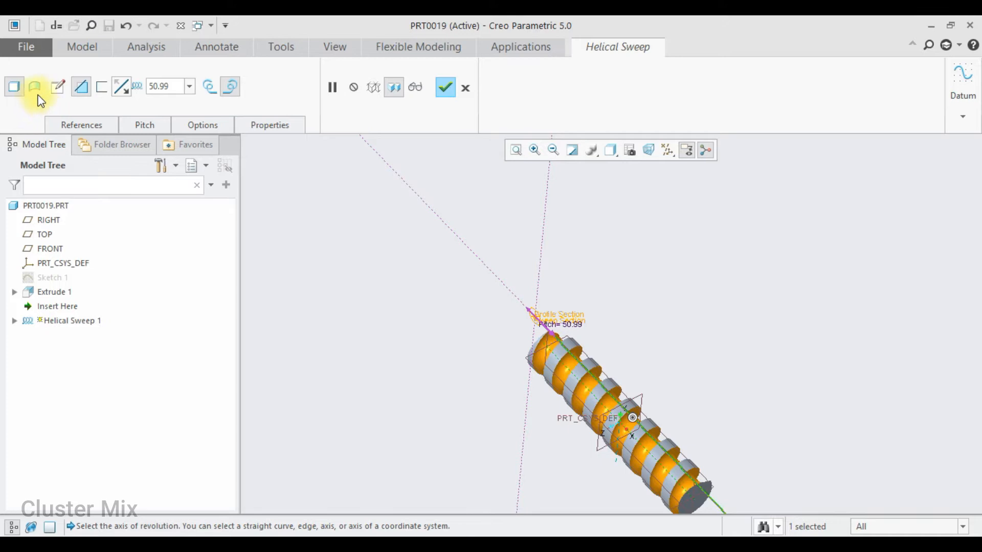
click(78, 88)
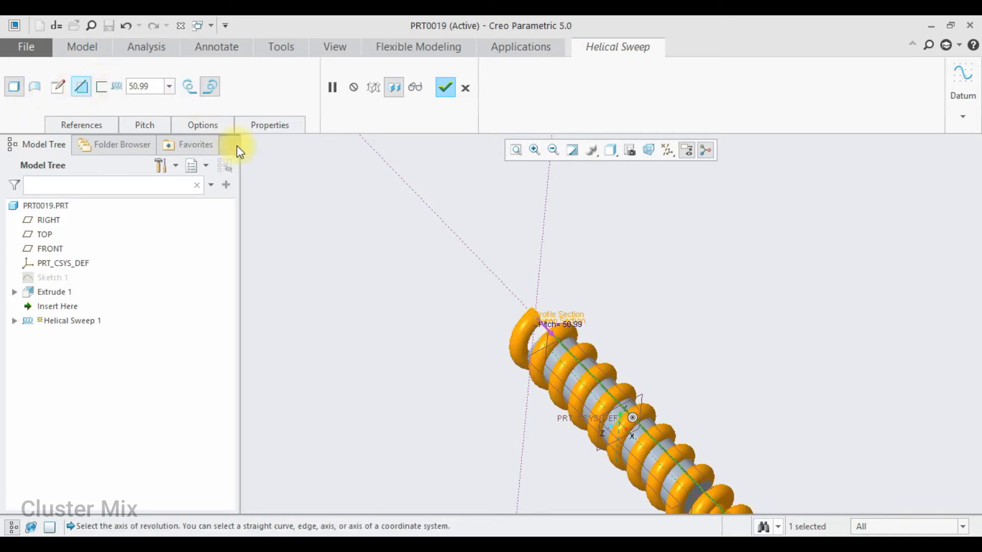
Step: Try the helical sweep as a surface with and without capped ends, and return it to a solid
scroll(369, 162, up, 2)
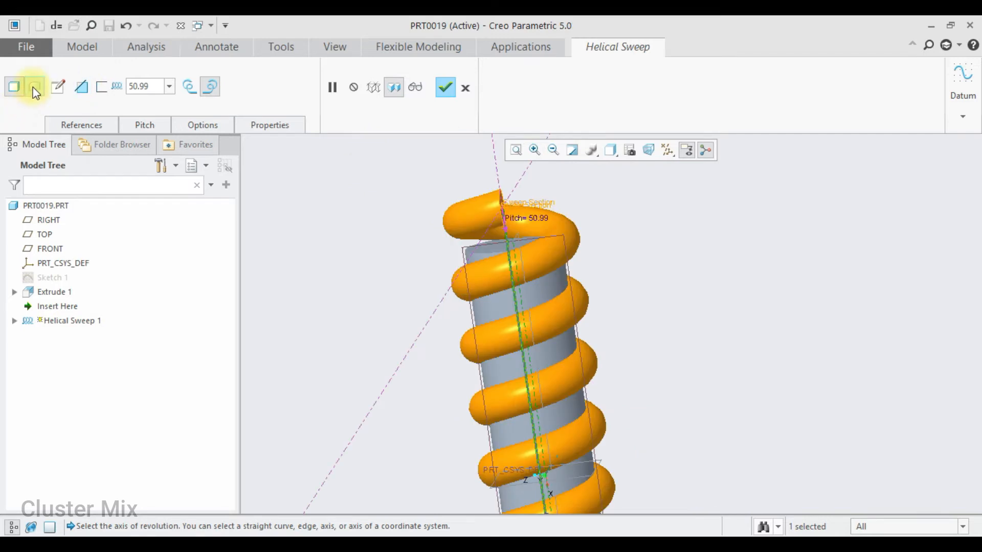
click(35, 88)
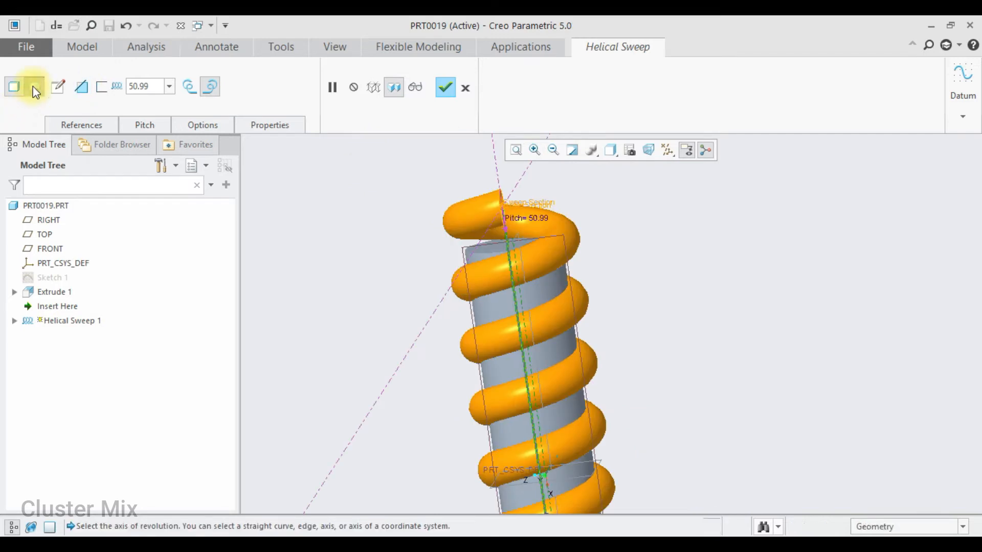
mouse_move(472, 168)
middle_down()
mouse_move(504, 175)
mouse_move(469, 187)
middle_up()
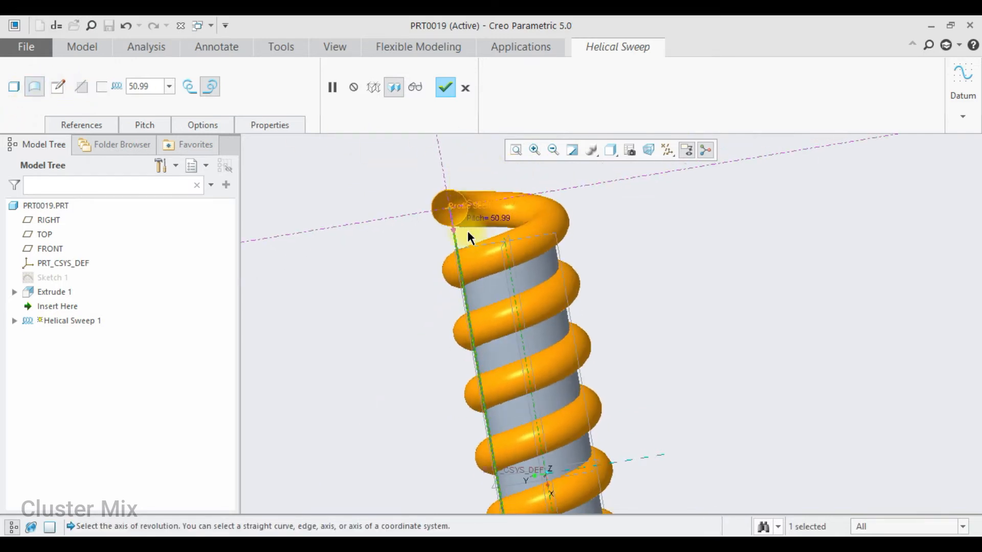
scroll(467, 230, down, 3)
middle_drag(473, 230, 503, 232)
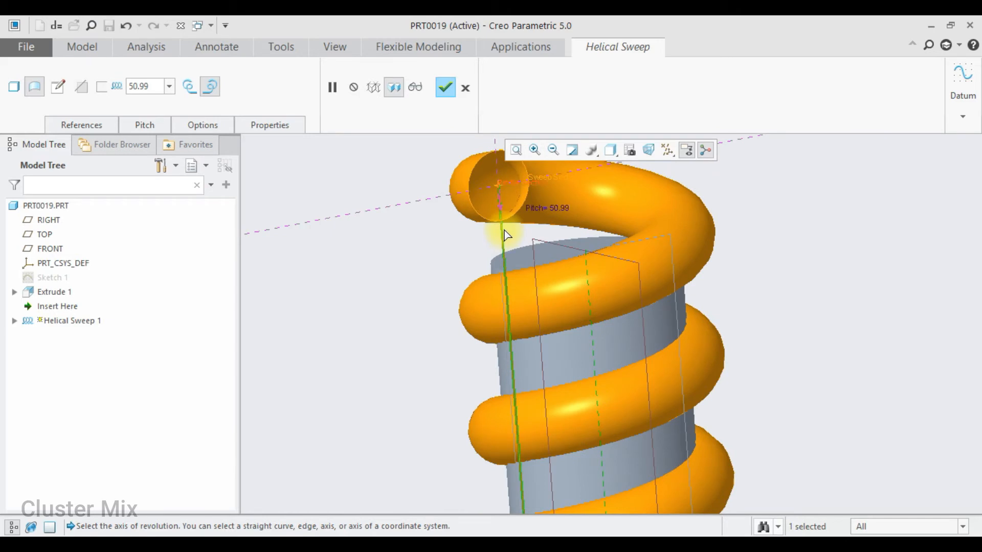
click(180, 125)
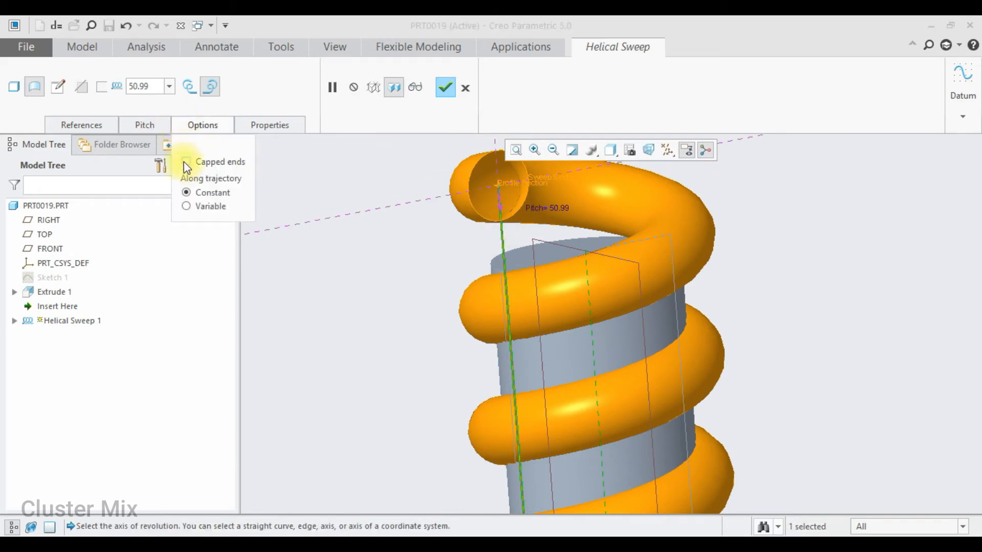
click(185, 161)
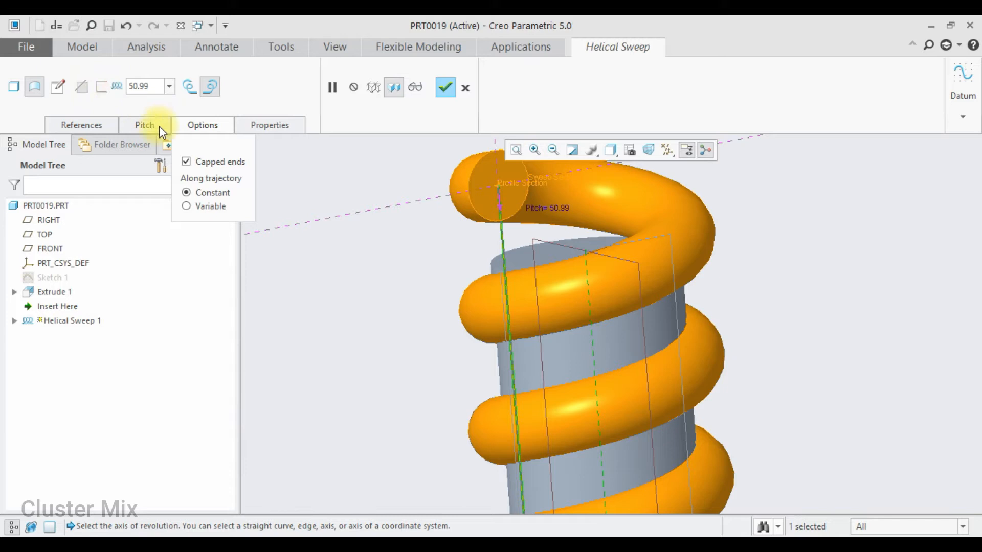
click(186, 162)
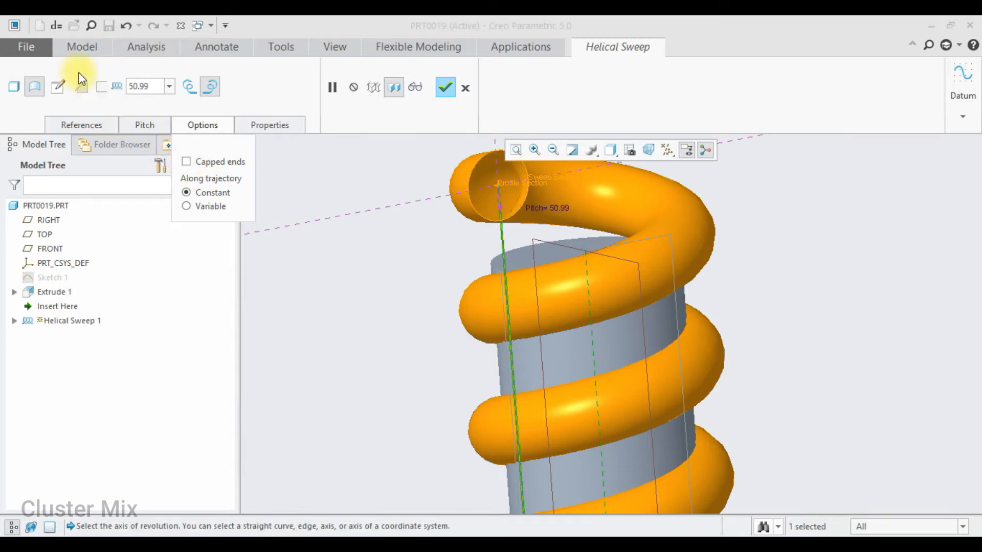
click(14, 86)
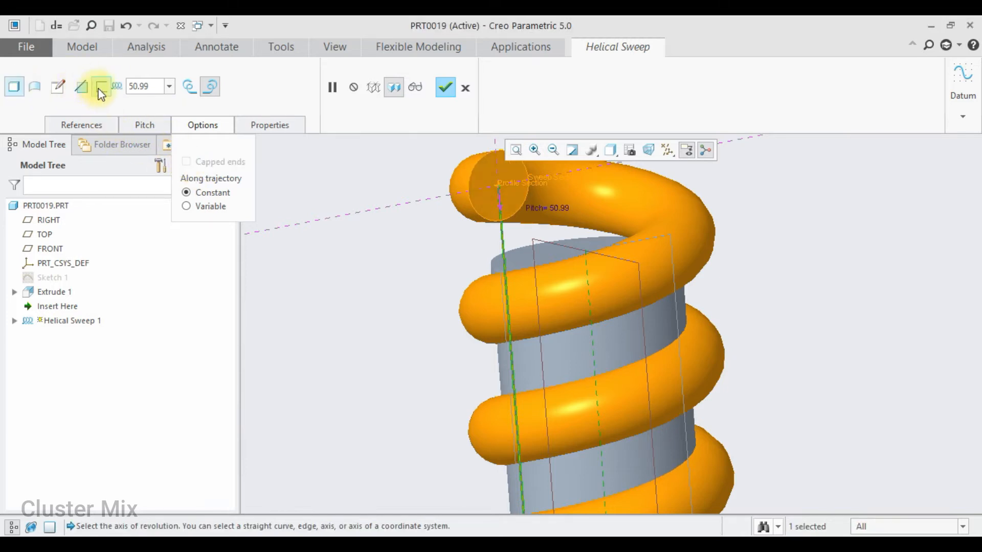
Step: Make the helical sweep a thin-walled feature with a thickness of 5.10
click(101, 88)
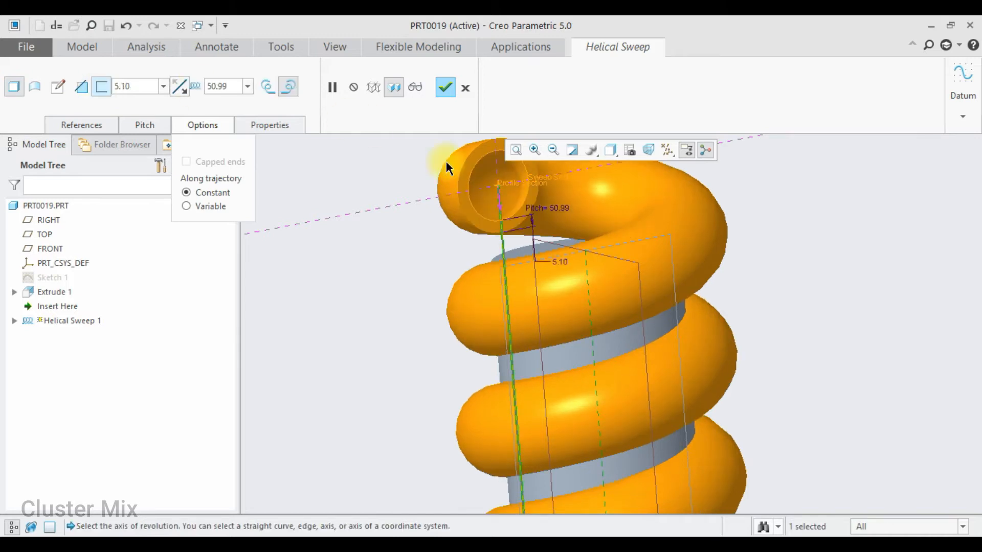
scroll(591, 235, up, 1)
scroll(579, 202, down, 2)
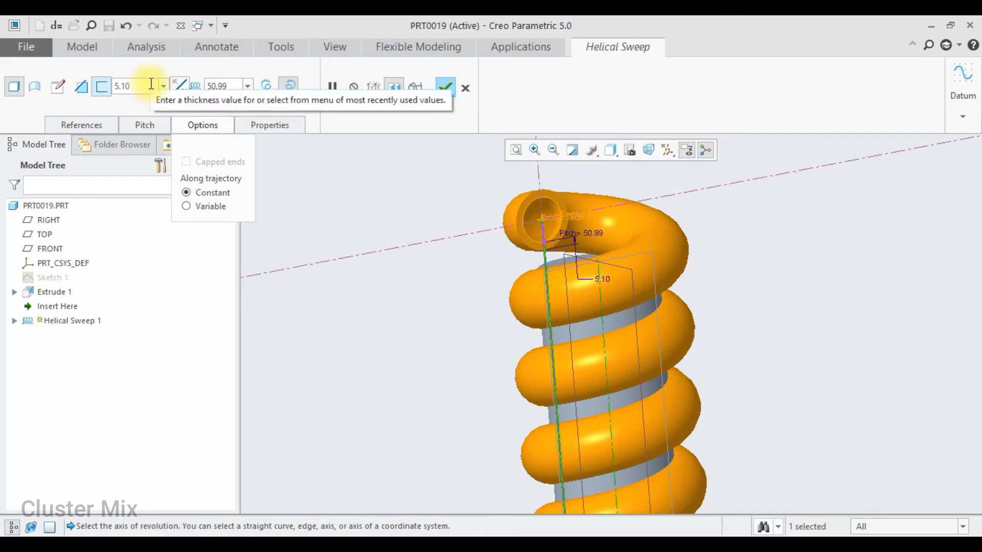
Step: Try left-handed winding, restore the right-hand rule, and flip the side on which the wall thickness is applied
click(274, 88)
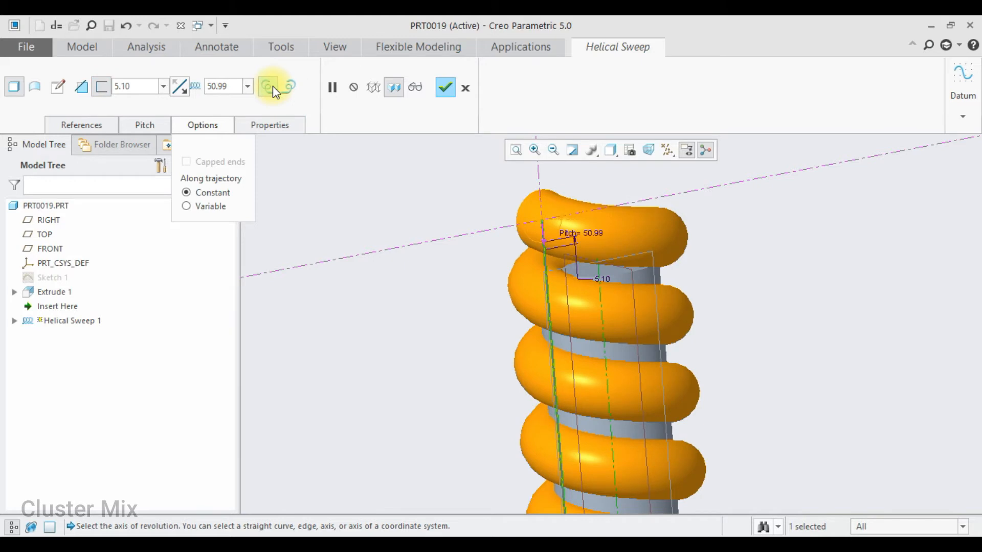
click(287, 88)
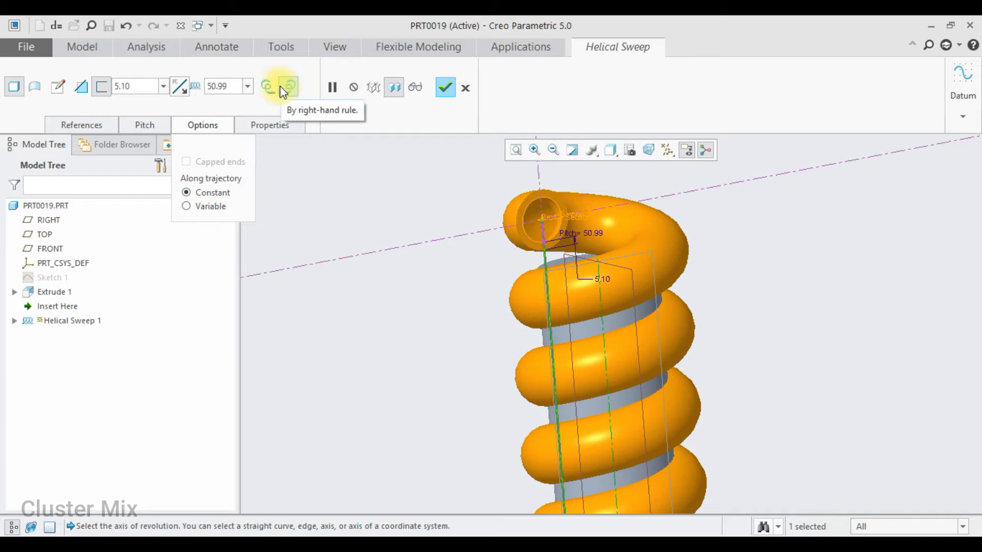
click(181, 90)
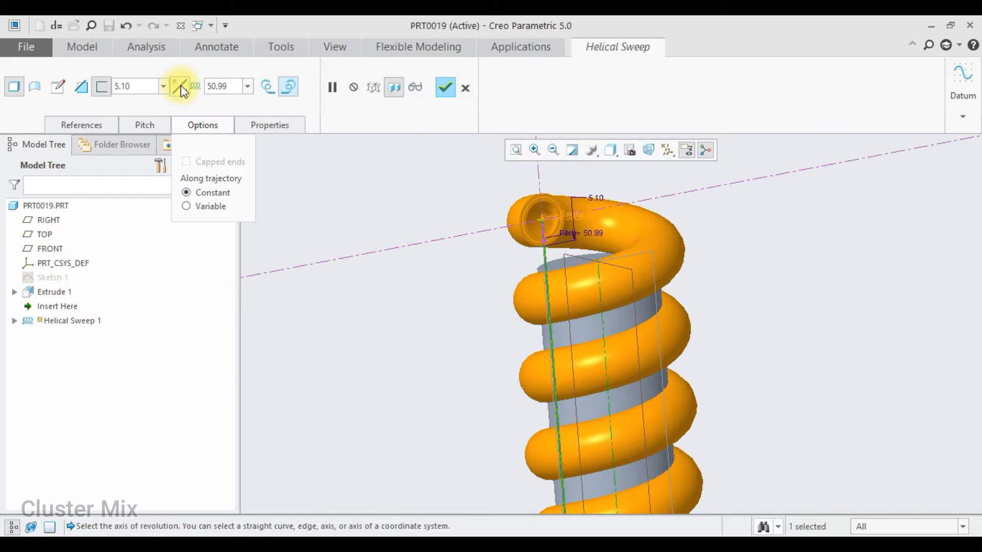
Step: Flip the side on which the thin coil's wall thickness is applied once more
click(180, 86)
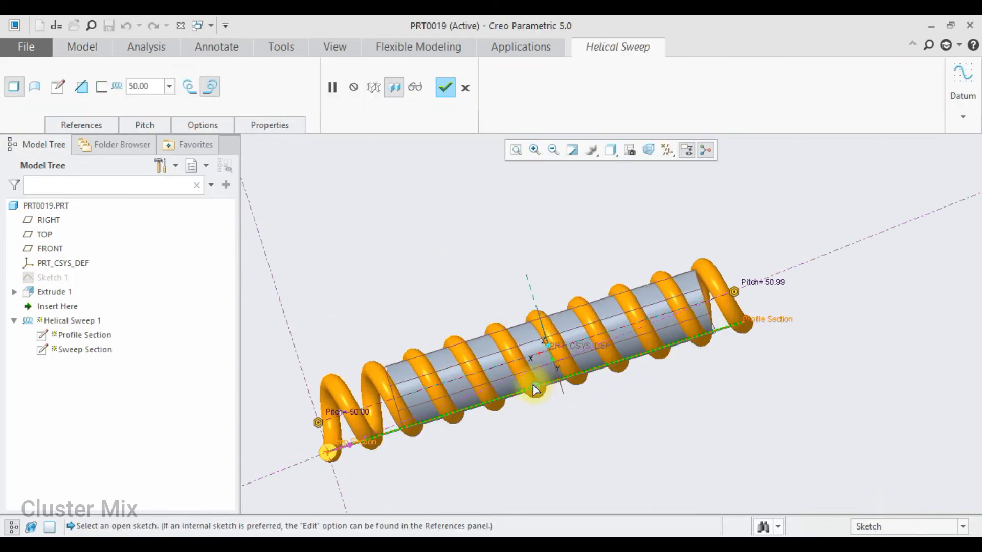
Step: Try shifting the coil's profile along the cylinder axis and enlarging its circular sweep section directly in the preview
drag(534, 390, 550, 310)
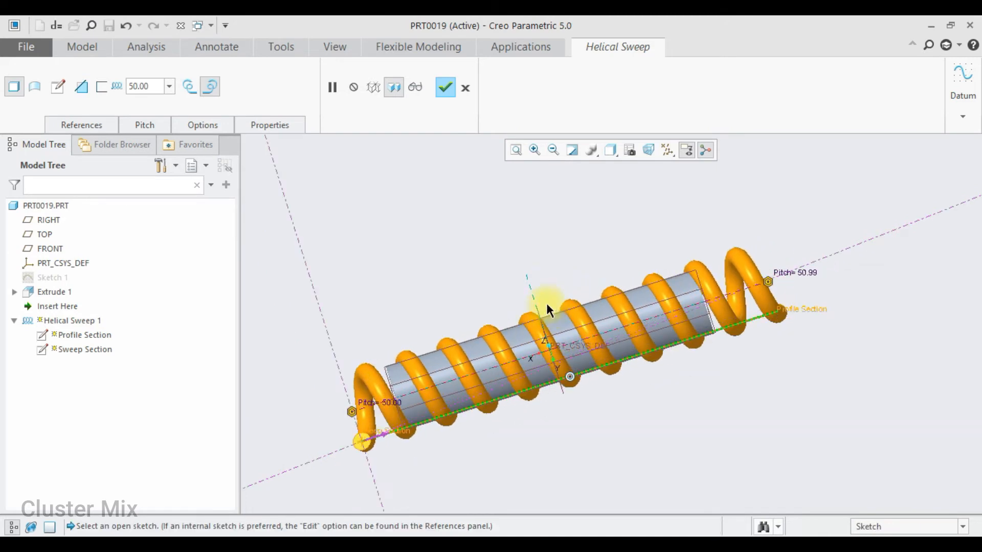
scroll(360, 442, up, 4)
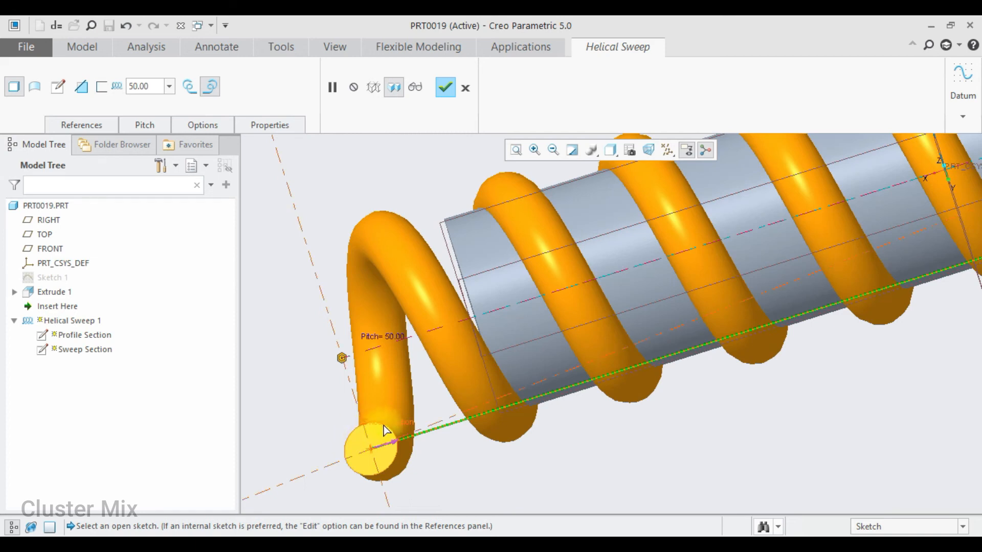
scroll(385, 414, up, 3)
drag(386, 409, 392, 392)
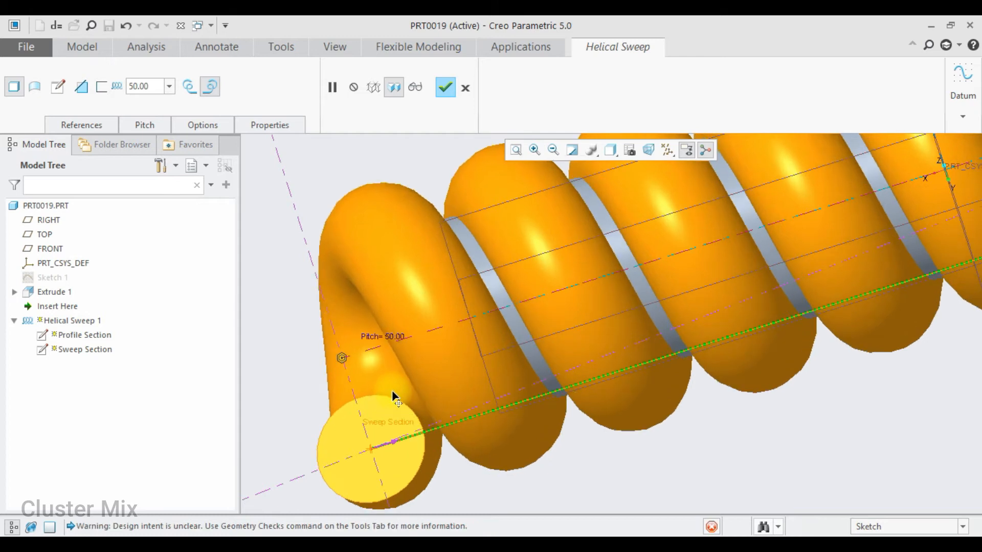
scroll(445, 370, down, 2)
scroll(706, 234, down, 4)
scroll(703, 236, up, 2)
Step: Set the helical sweep's section orientation to Normal to trajectory
middle_drag(701, 248, 682, 323)
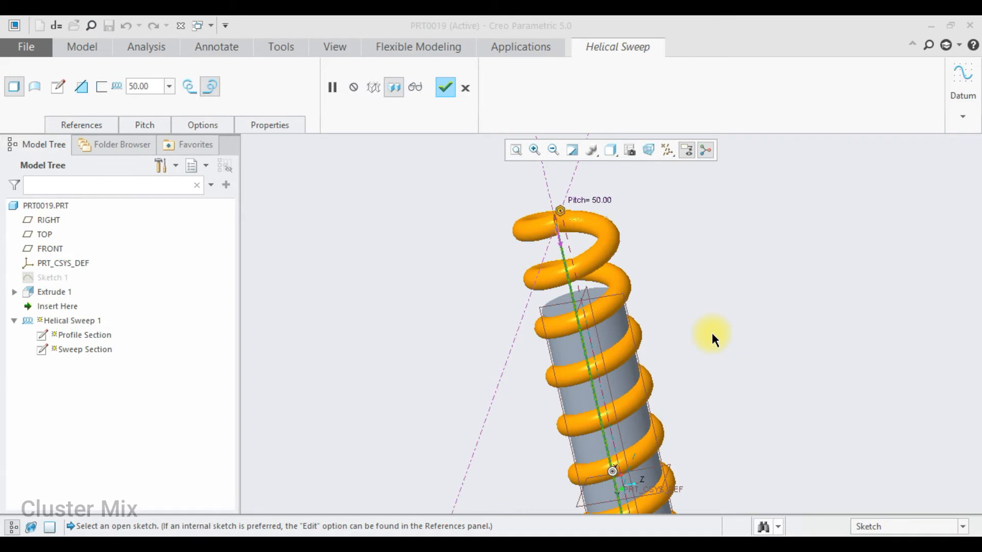
middle_drag(711, 332, 683, 325)
scroll(670, 307, down, 1)
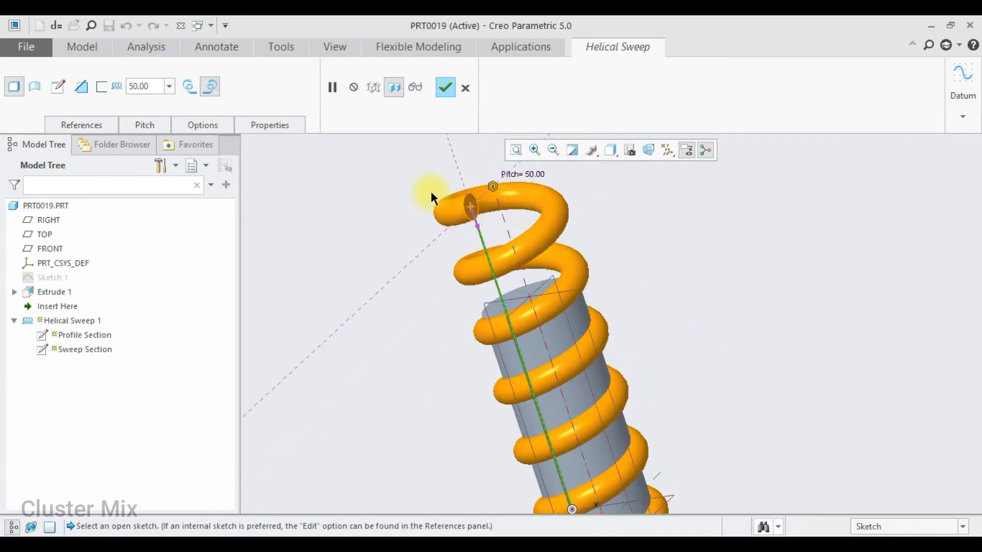
scroll(434, 197, down, 2)
middle_drag(603, 269, 609, 251)
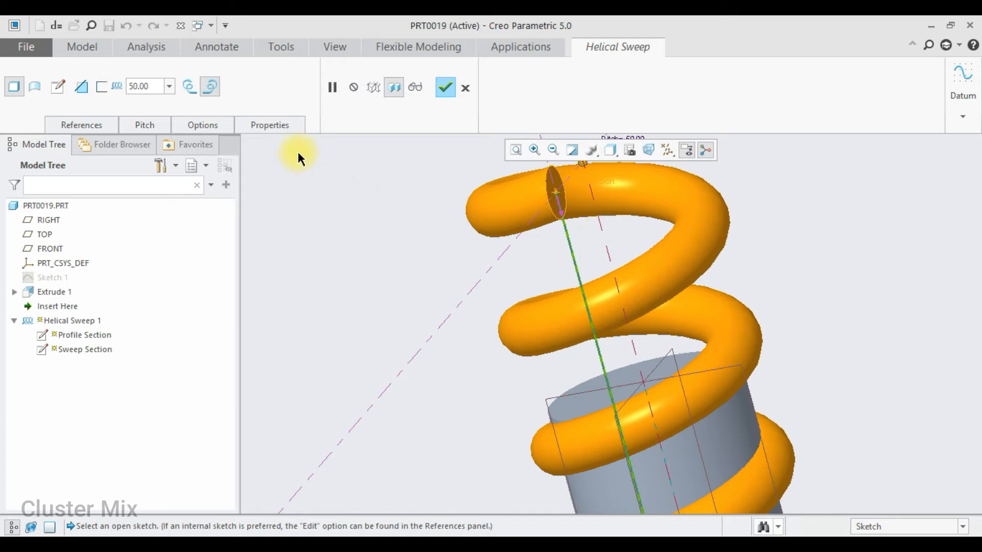
click(98, 126)
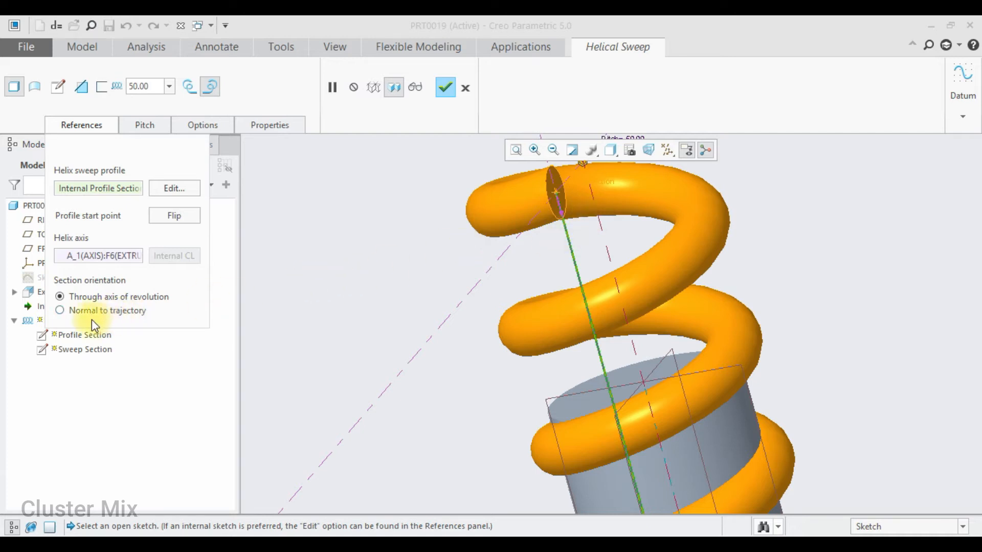
click(60, 311)
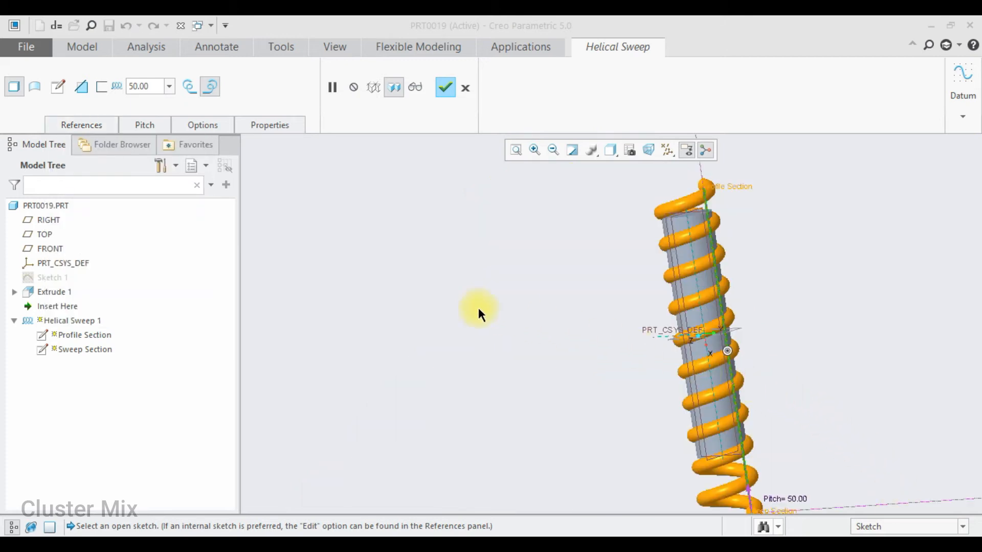
Step: Try a helix pitch of 20 at the start point
click(141, 122)
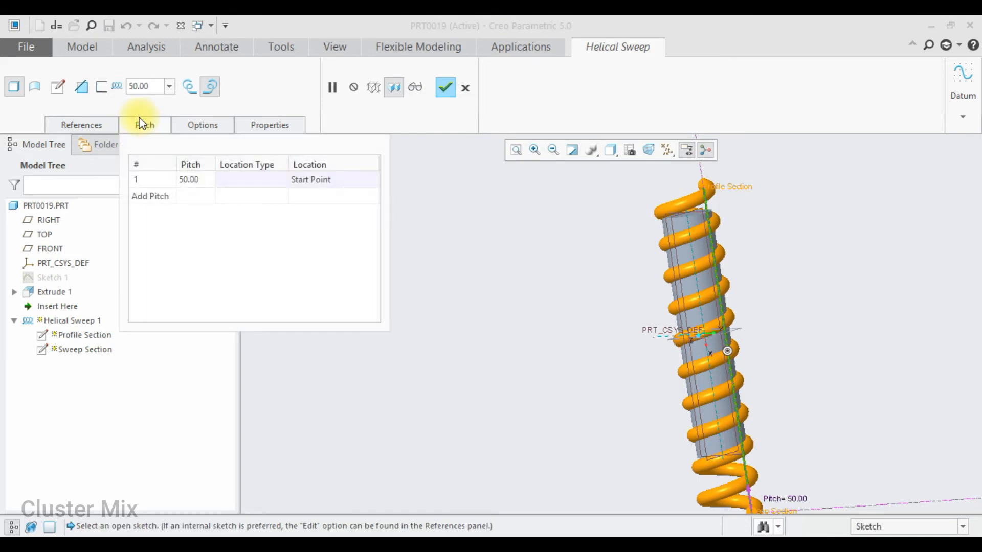
double_click(192, 179)
text(20)
key(Return)
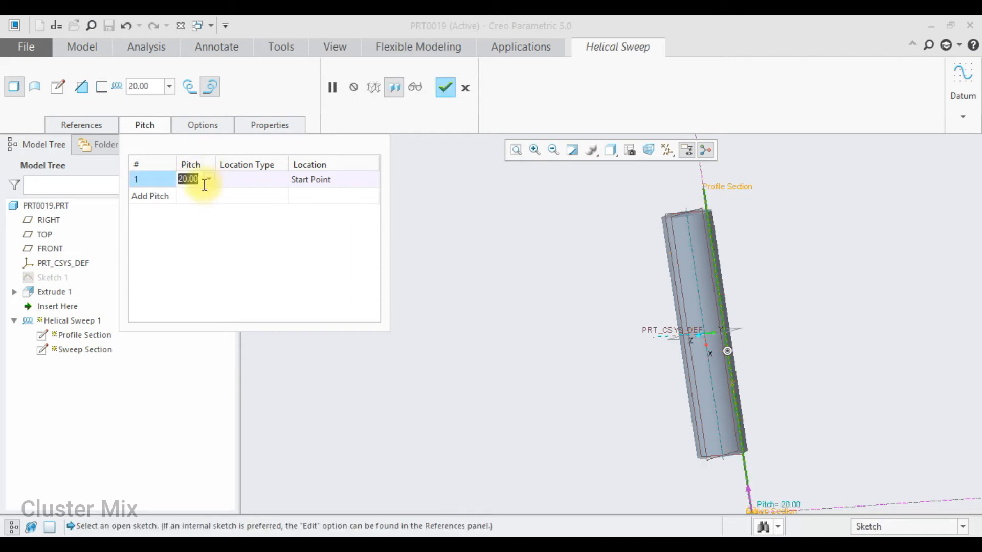
Step: Set the helix pitch at the start point to 30
text(30)
key(Return)
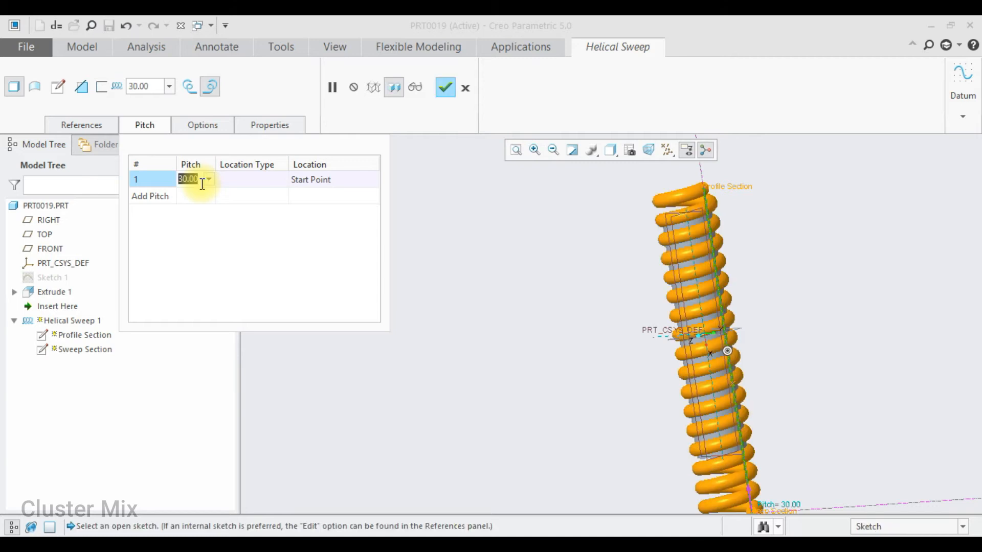
scroll(686, 234, down, 5)
scroll(690, 221, up, 8)
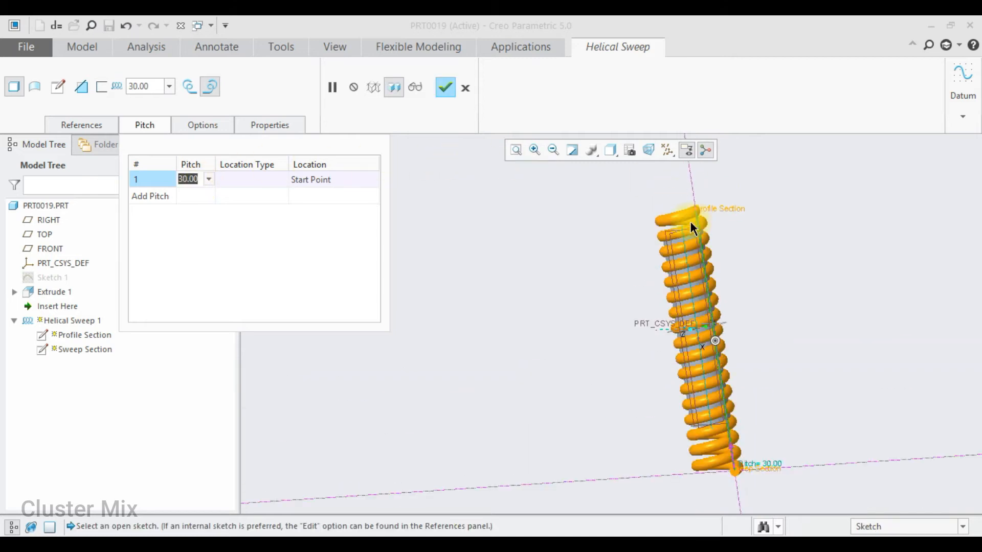
middle_drag(685, 222, 653, 228)
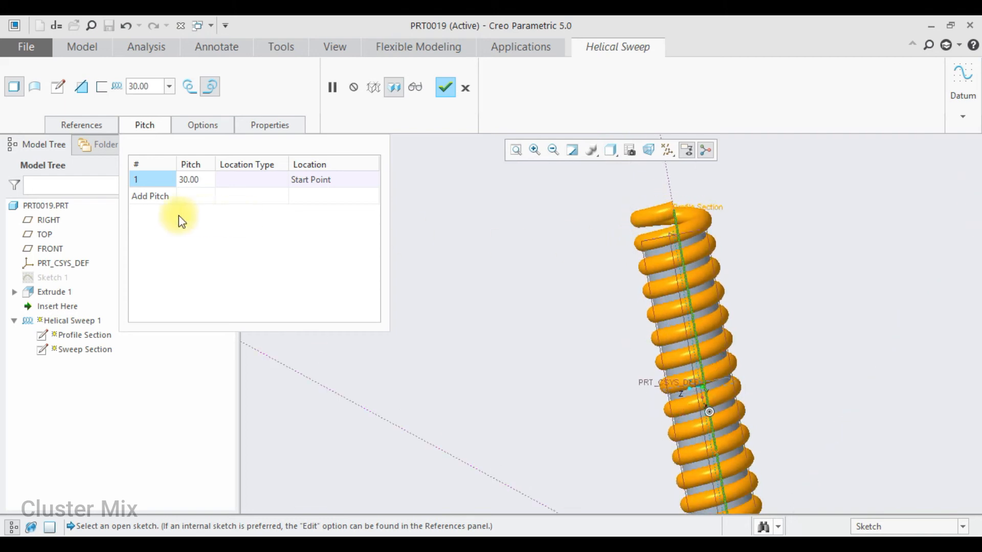
Step: Add a second pitch at the helix's end point with a value of 60
click(152, 198)
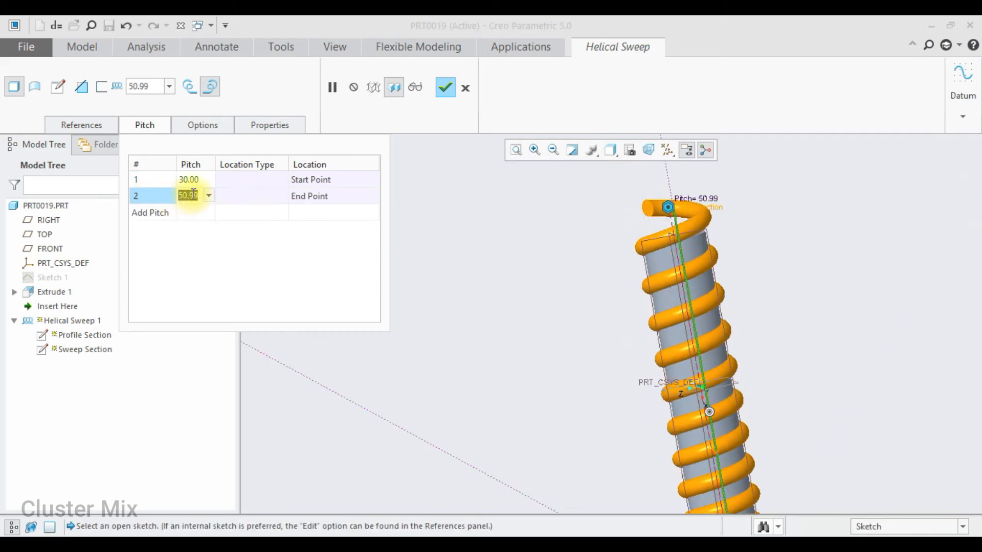
text(6)
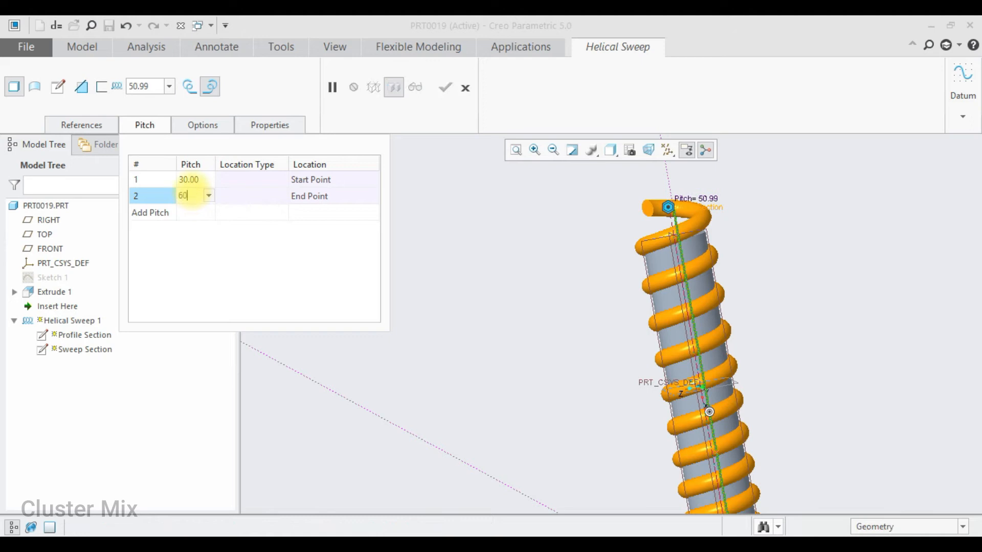
text(0)
key(Return)
middle_drag(588, 212, 620, 337)
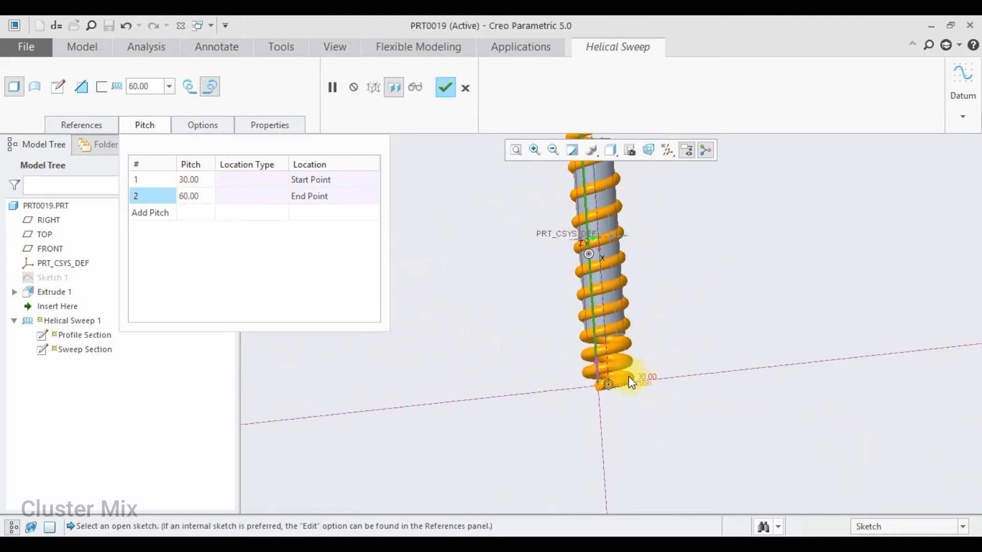
scroll(600, 385, up, 5)
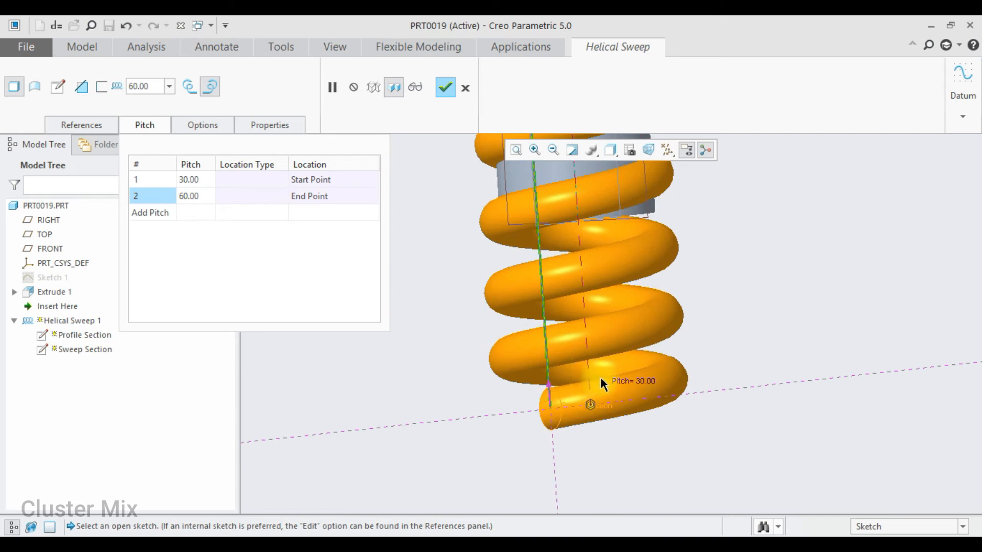
scroll(598, 375, down, 6)
scroll(589, 294, up, 4)
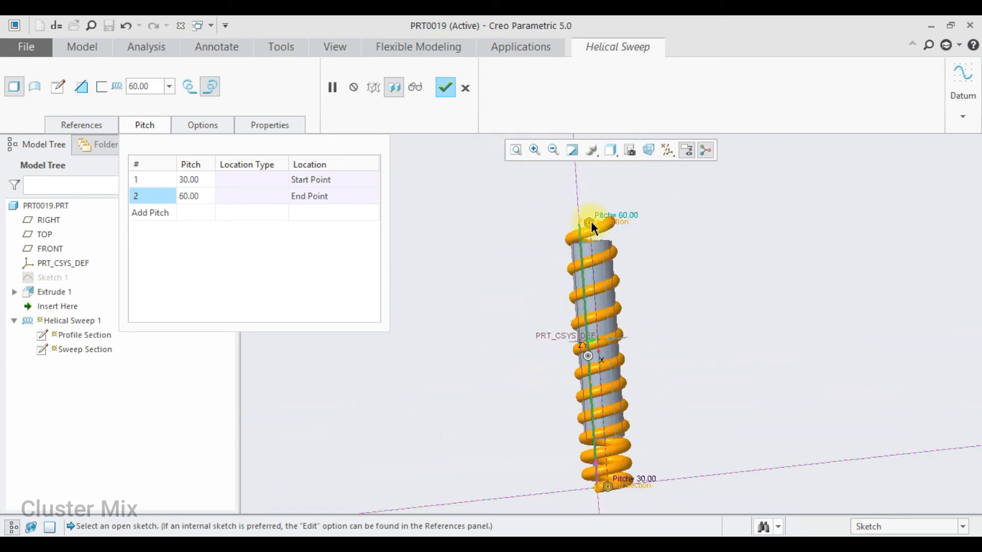
Step: Add a third pitch point located by value at 100 along the helix profile
click(153, 214)
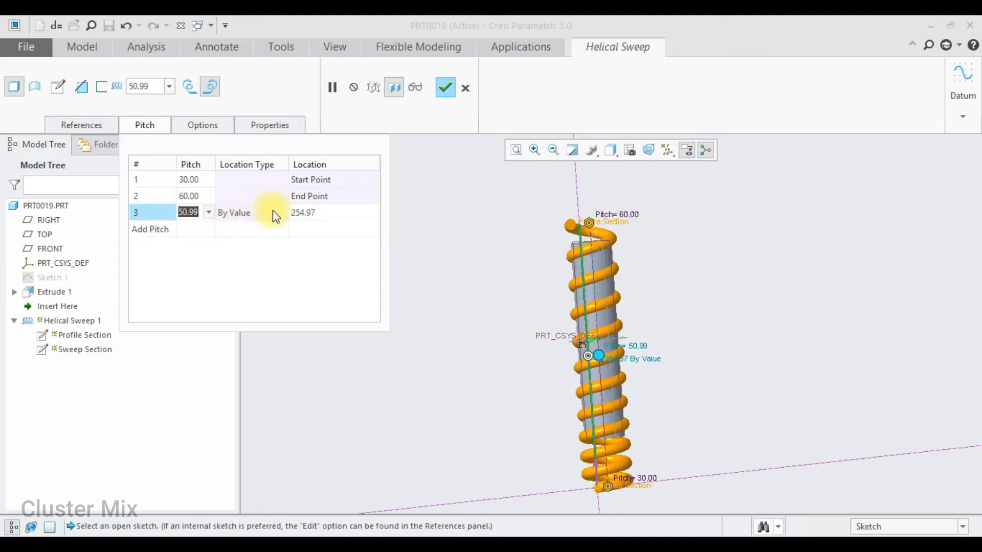
click(312, 211)
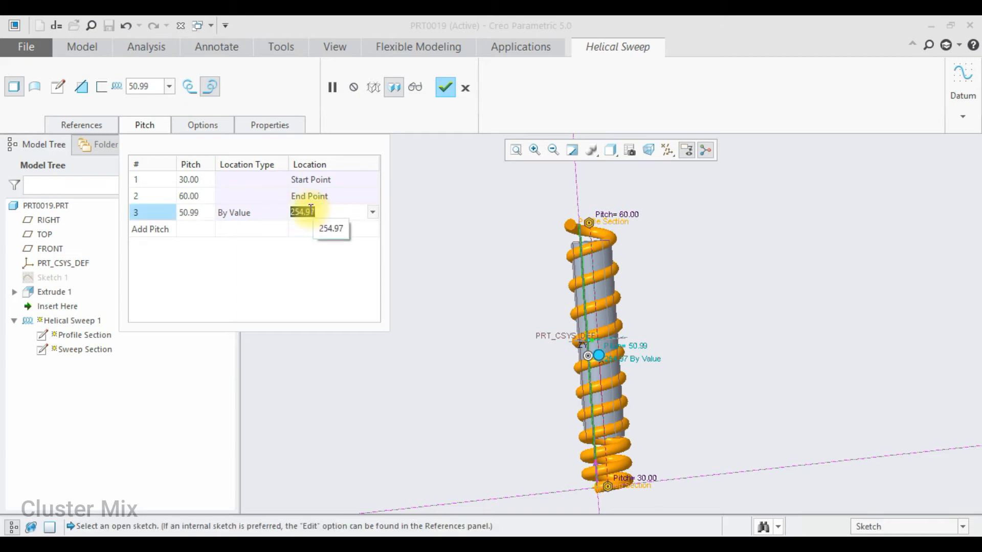
text(100)
key(Return)
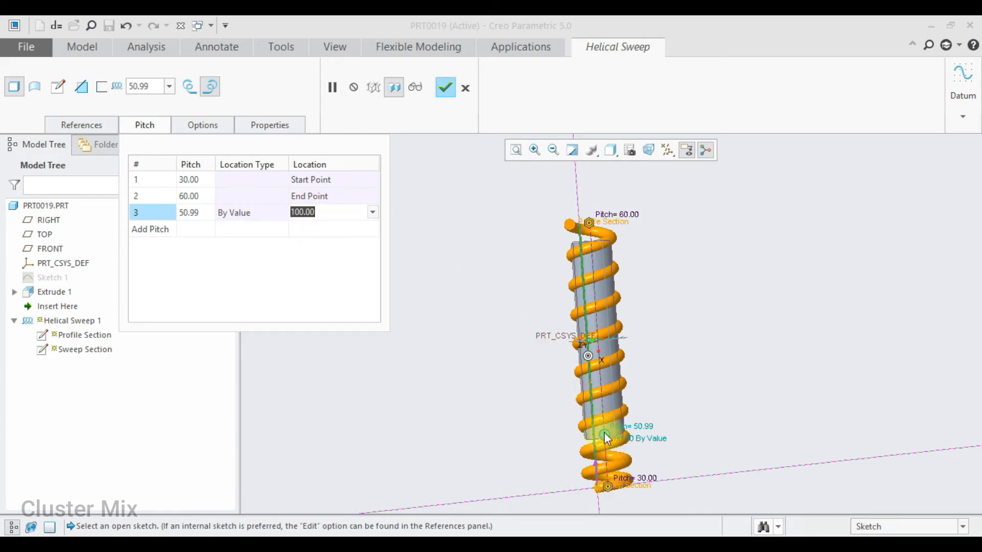
Step: Add a fourth pitch point located by ratio at 0.5 of the helix profile
click(162, 233)
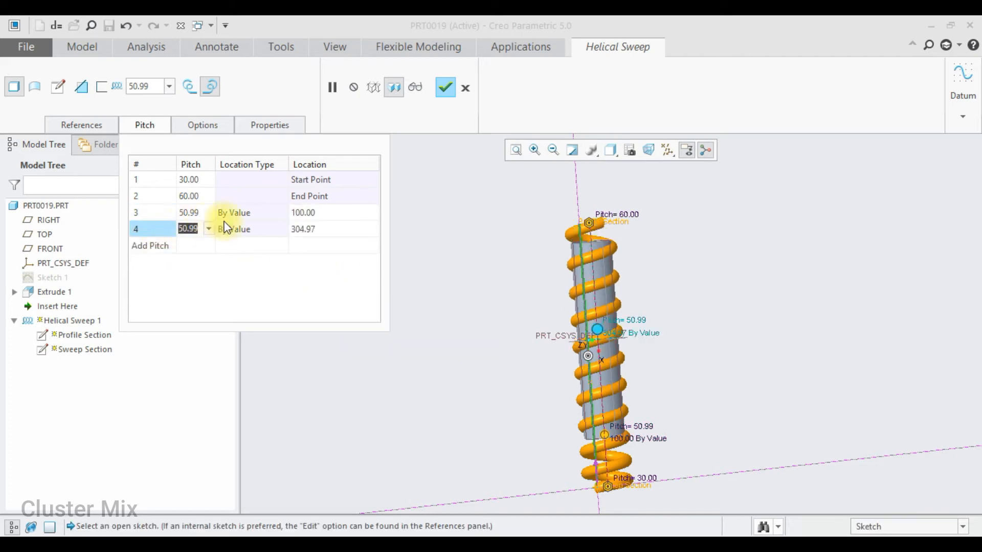
click(273, 230)
click(281, 228)
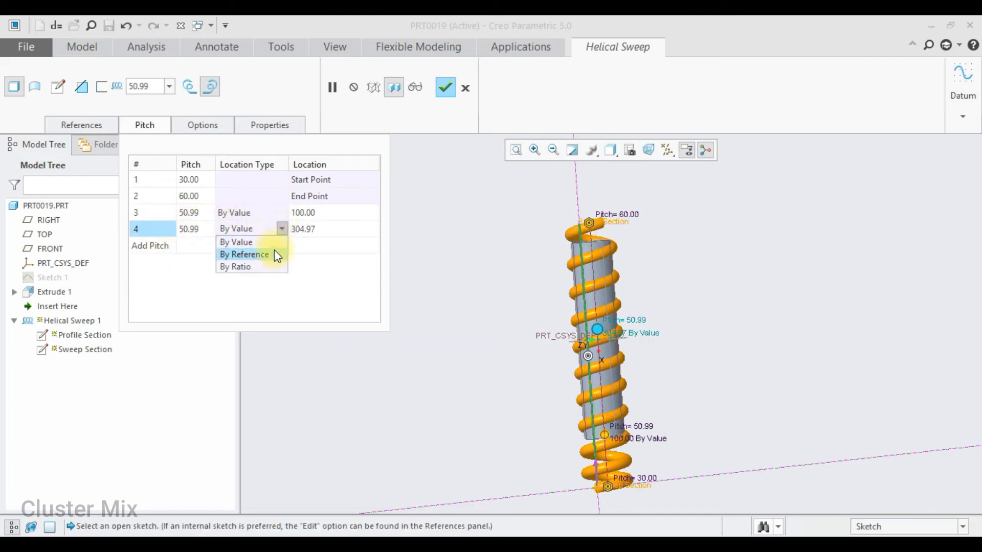
click(268, 266)
click(307, 230)
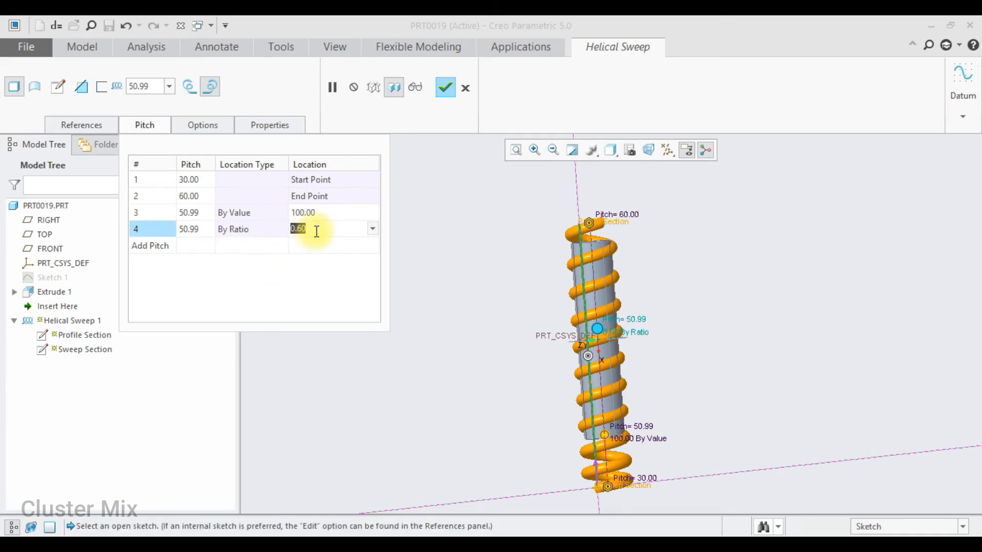
text(0)
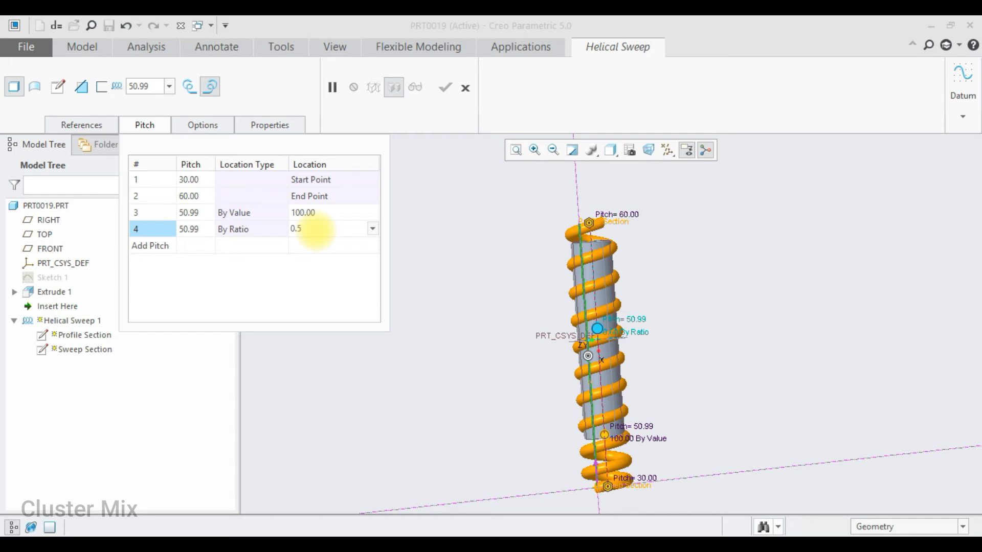
text(.5)
key(Return)
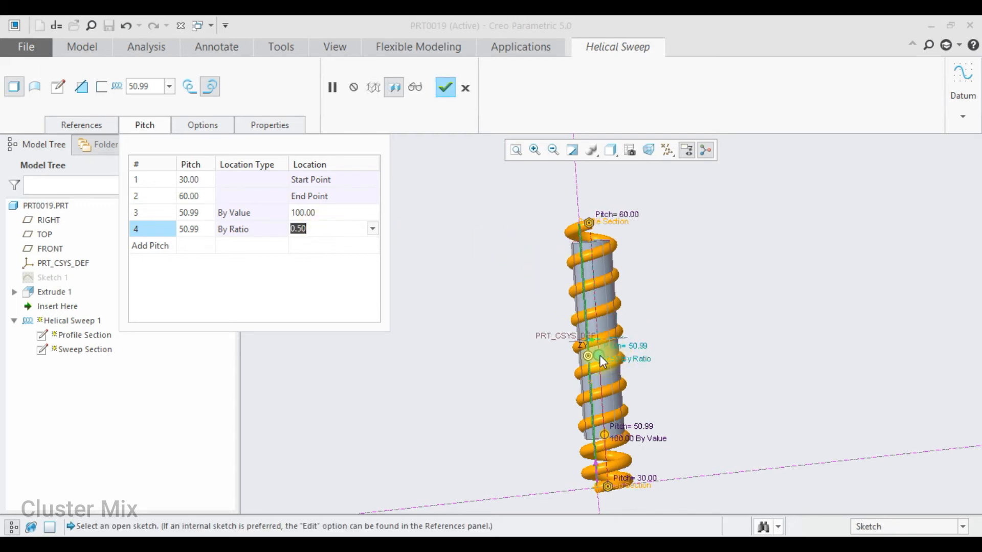
Step: Add a fifth pitch point, keep its location type as By Value, and complete the helical sweep
click(151, 247)
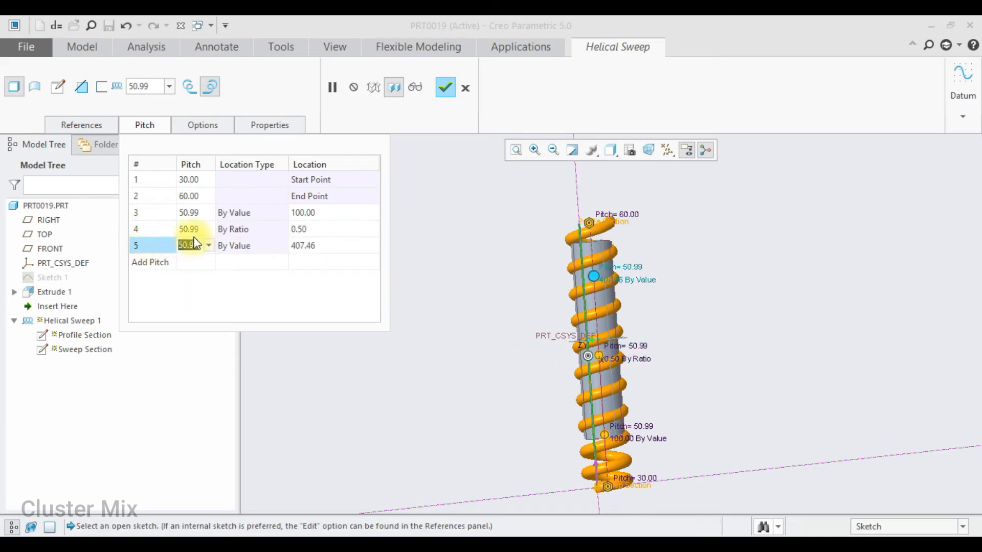
click(270, 246)
click(281, 246)
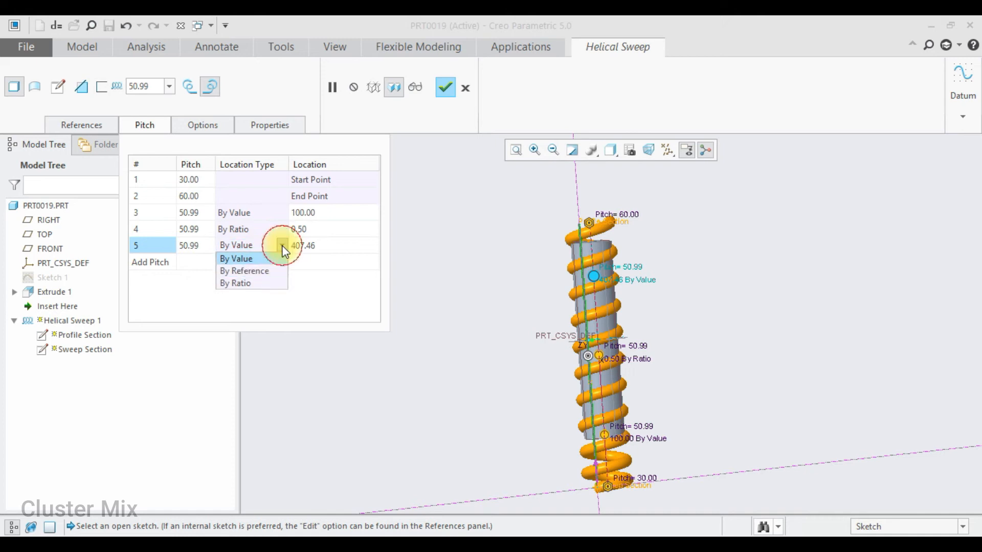
click(305, 275)
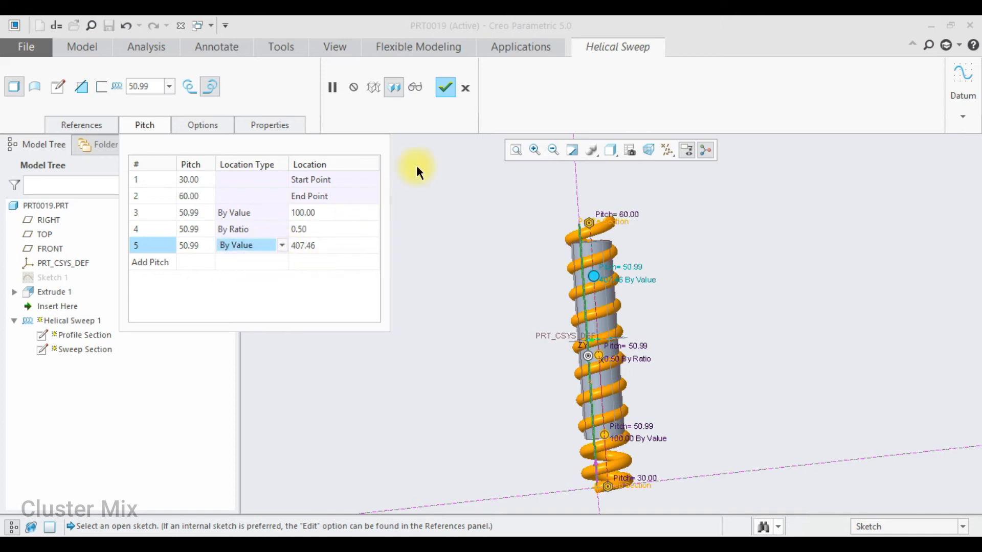
click(446, 89)
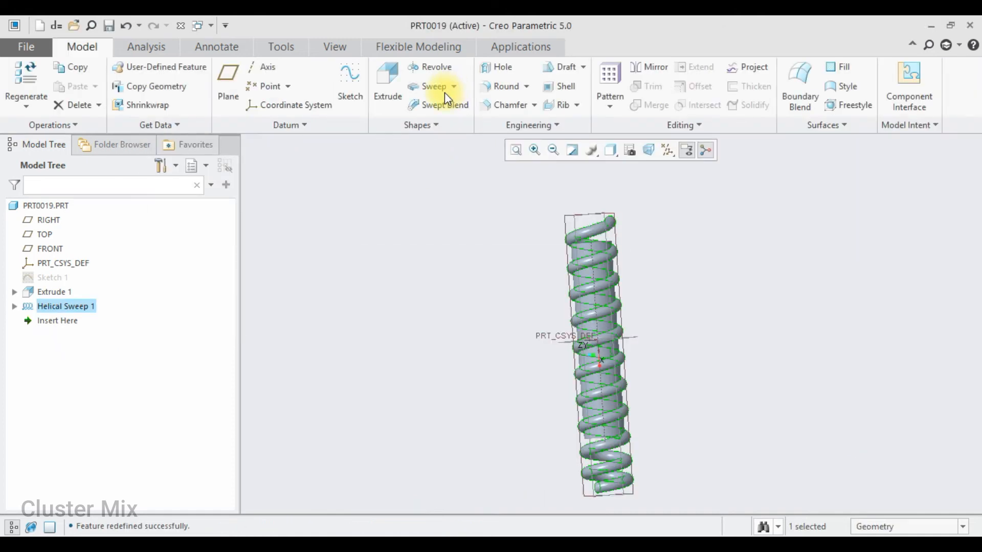
Step: Open the profile section of Helical Sweep 1 for sketch editing
click(15, 306)
right_click(66, 336)
click(56, 335)
right_click(59, 330)
click(160, 331)
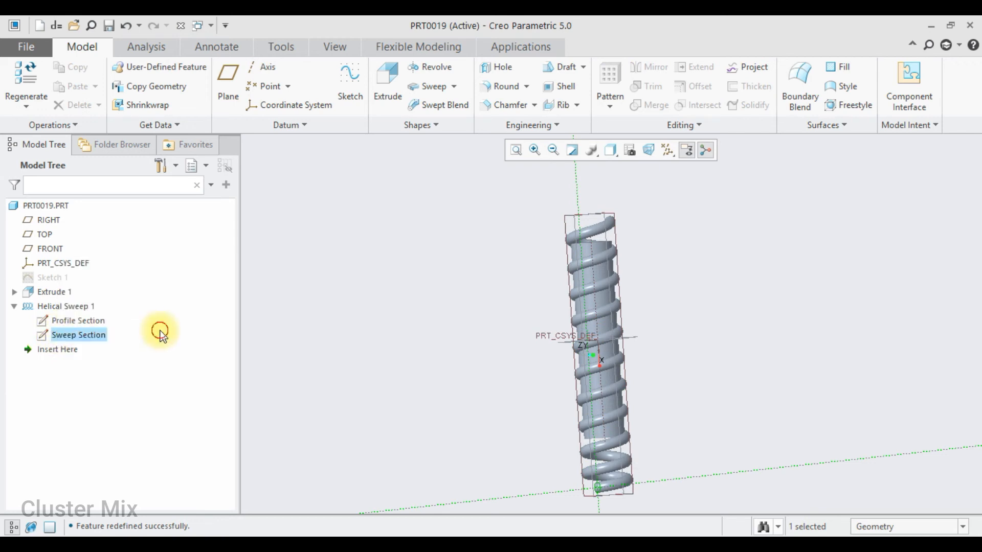
right_click(98, 320)
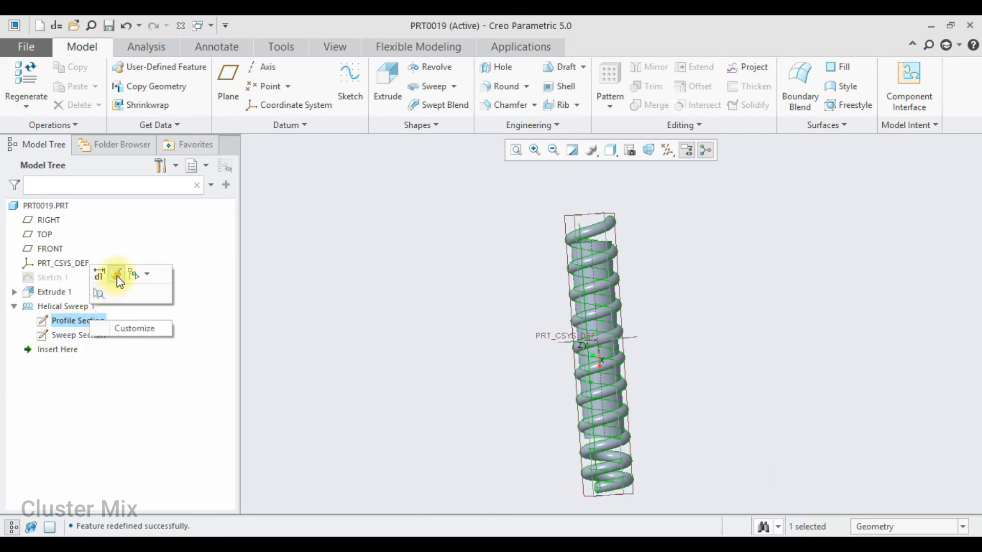
click(108, 289)
Step: Add datum points to the helix profile sketch and accept the sketch
scroll(588, 327, down, 5)
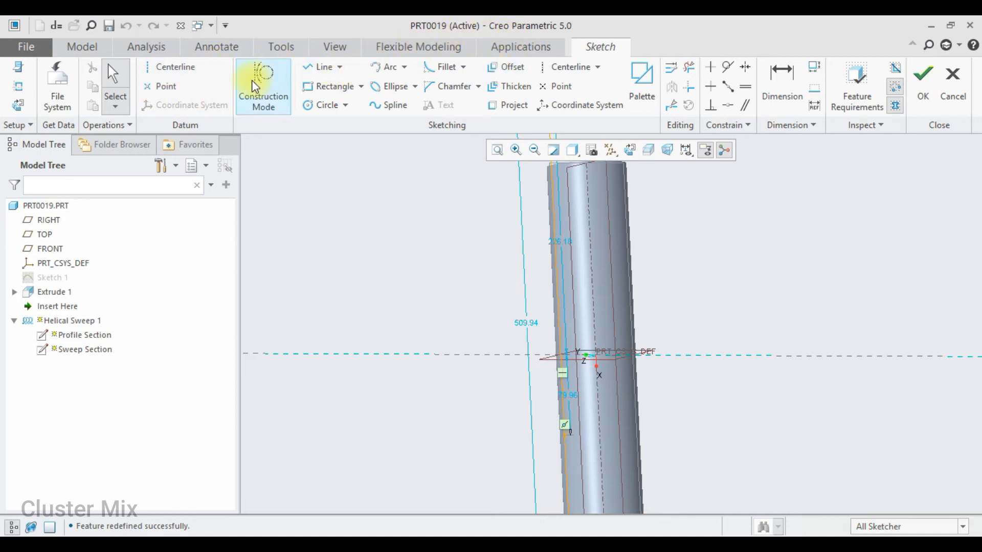
click(160, 86)
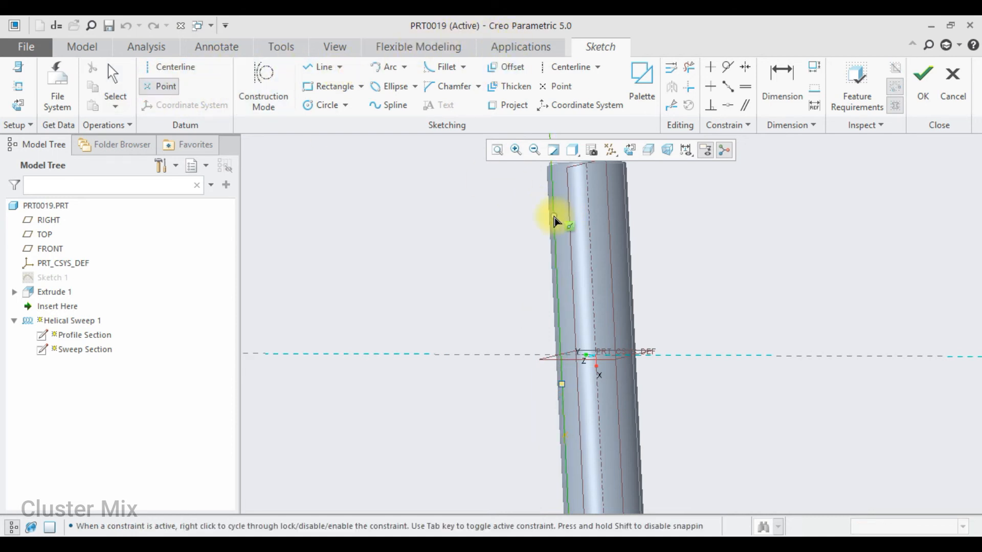
click(775, 177)
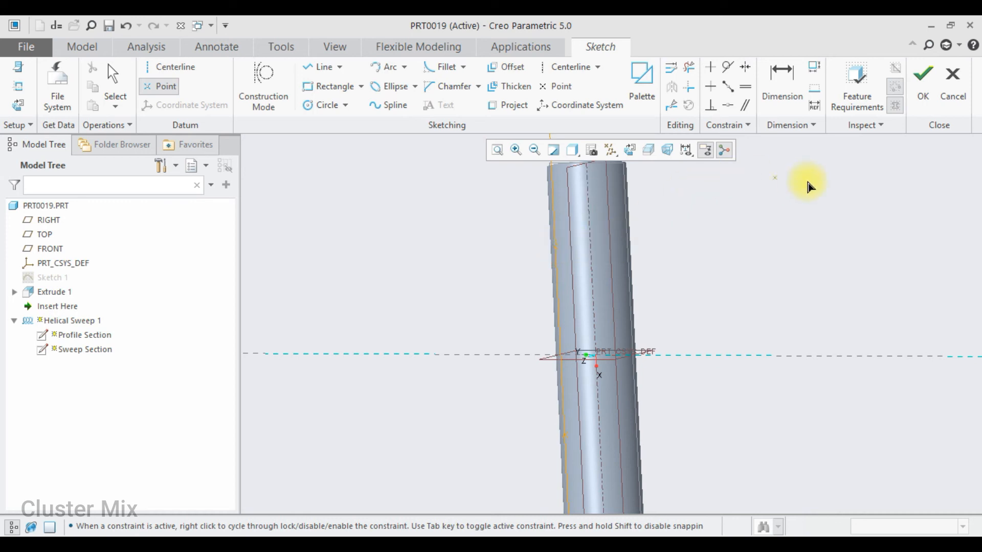
click(915, 99)
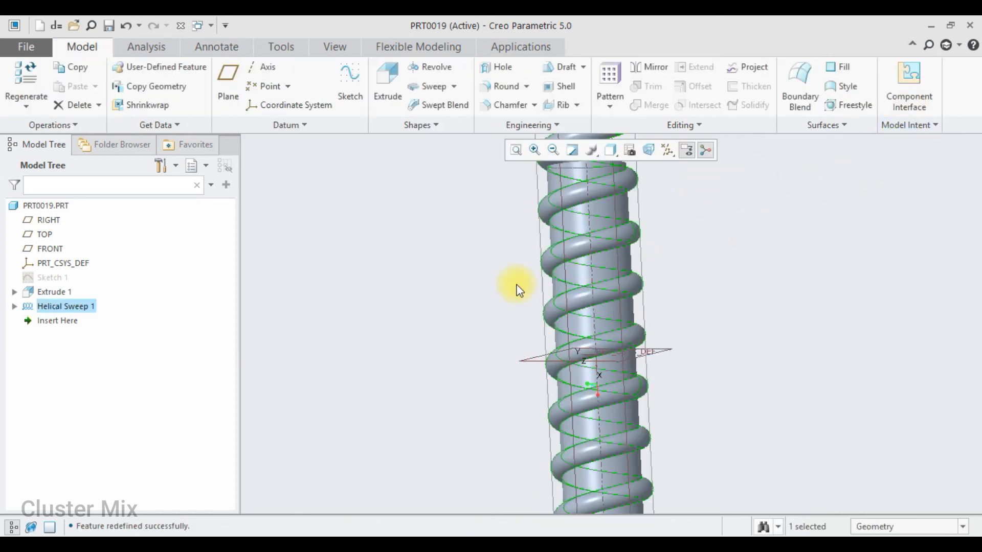
Step: Reopen Helical Sweep 1 for redefinition and review its pitch points and along-trajectory options
right_click(51, 308)
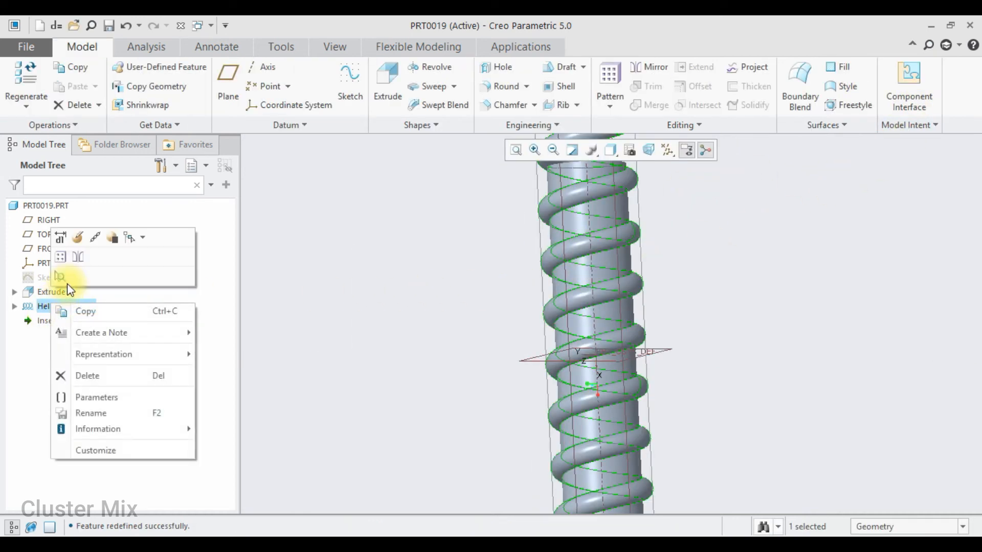
click(78, 239)
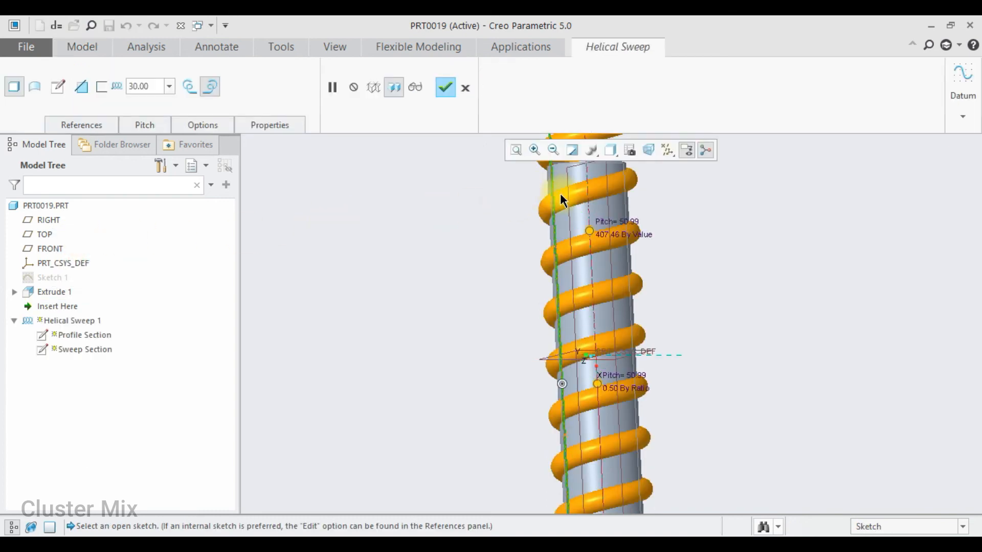
scroll(561, 199, down, 3)
scroll(560, 245, up, 3)
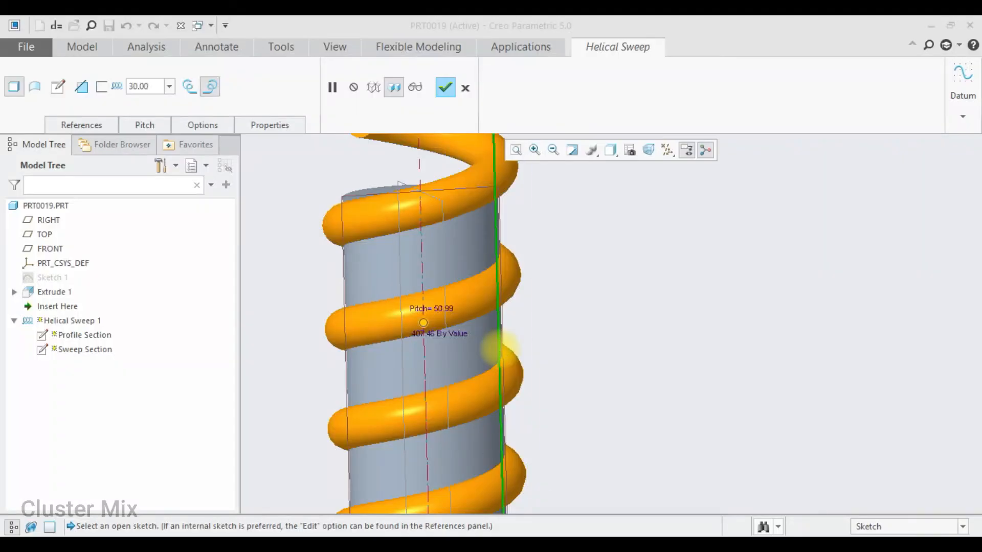
click(501, 350)
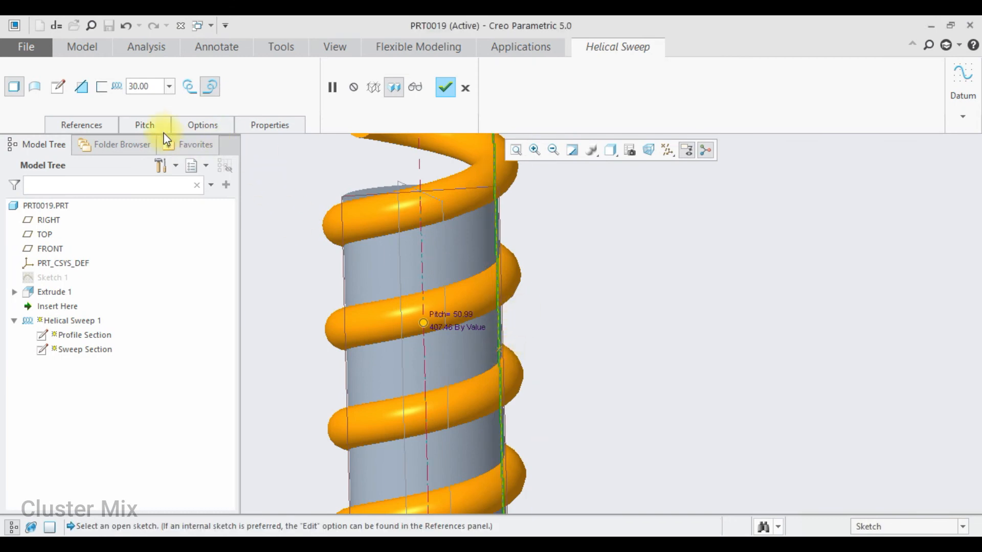
click(163, 131)
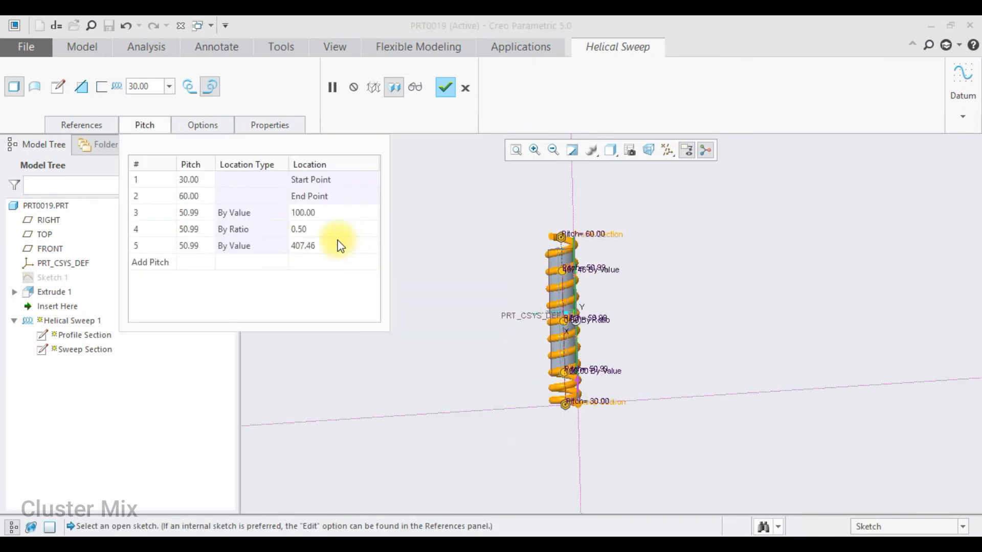
click(209, 129)
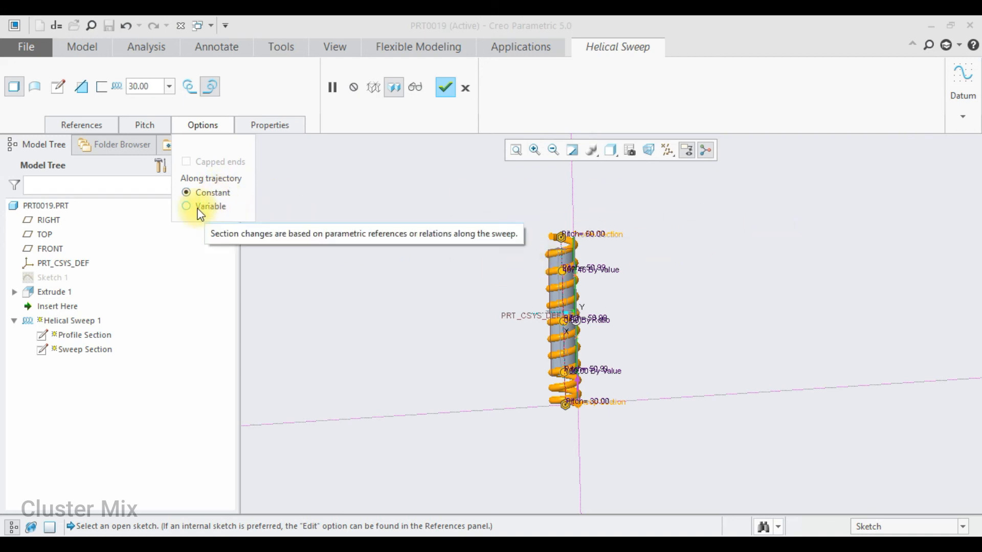
Step: Open the sweep section for editing and orient the sketch to its 2D view at the section circle
click(60, 85)
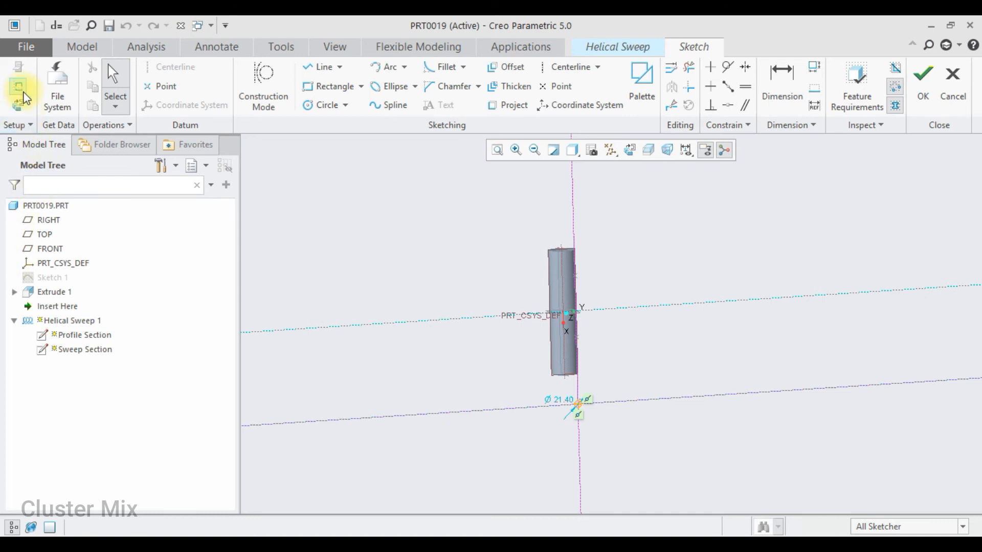
click(20, 105)
scroll(579, 406, up, 5)
scroll(581, 422, up, 1)
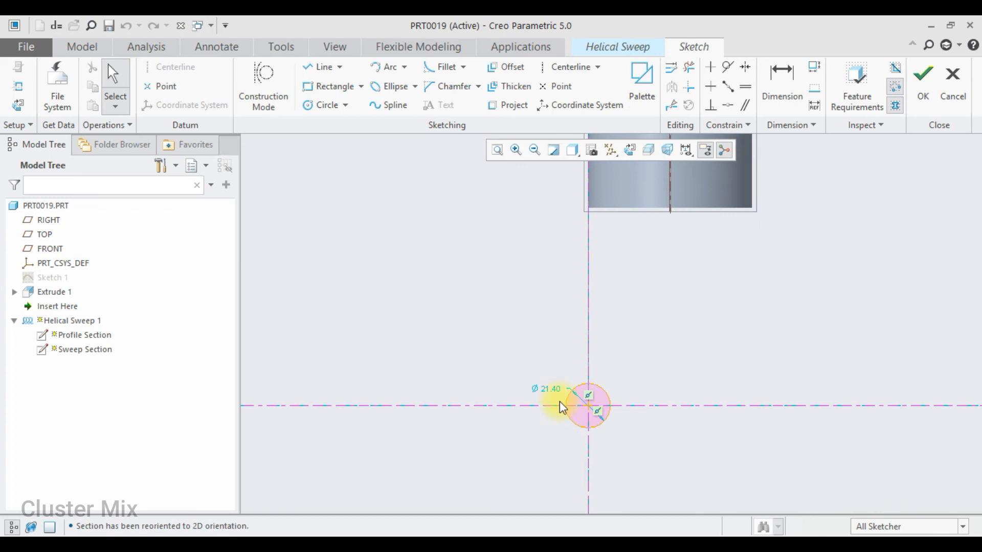
Step: Drive the section circle's diameter with the relation sd2=30+15*sin(trajpar*360*10) and accept the section sketch
click(57, 25)
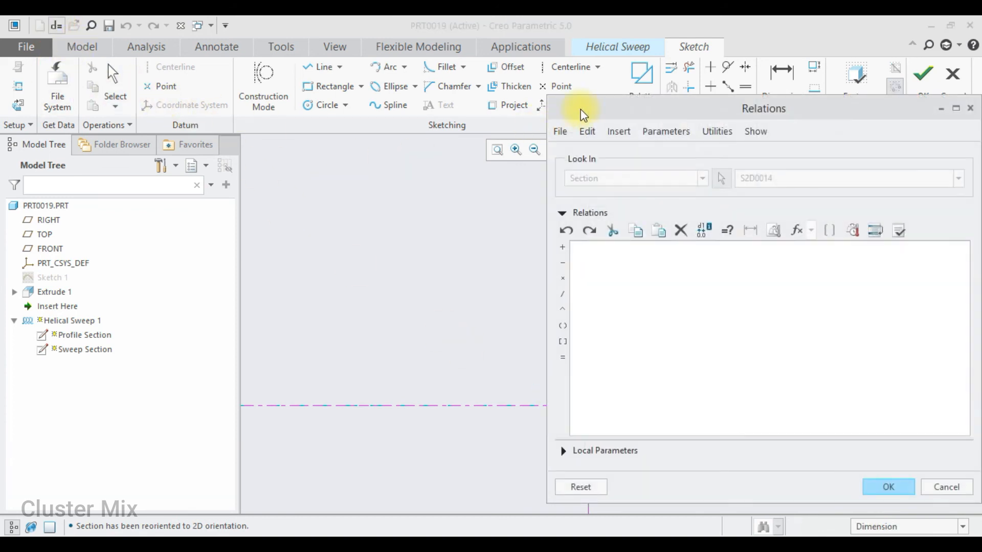
mouse_move(690, 109)
mouse_down()
mouse_move(453, 109)
mouse_move(209, 92)
mouse_up()
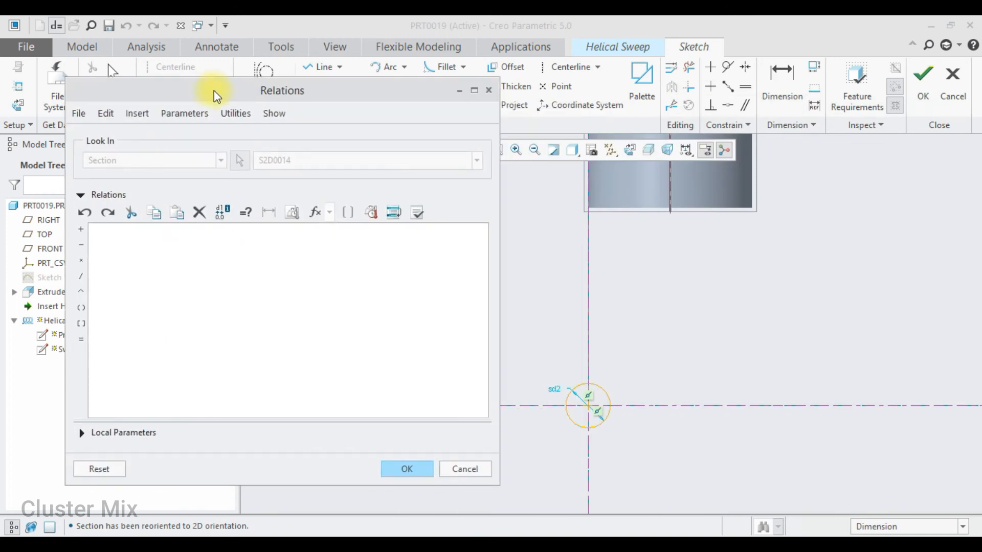
click(556, 394)
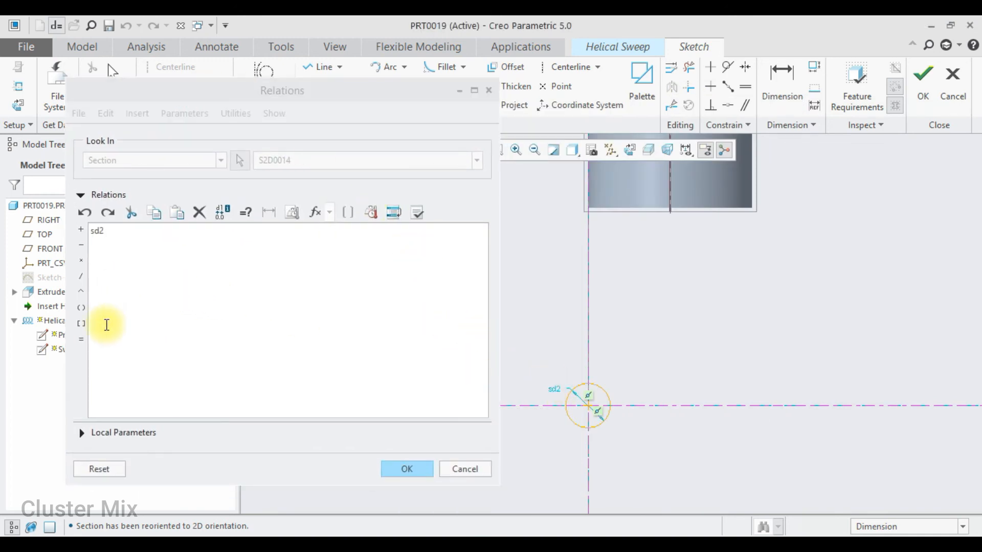
click(80, 339)
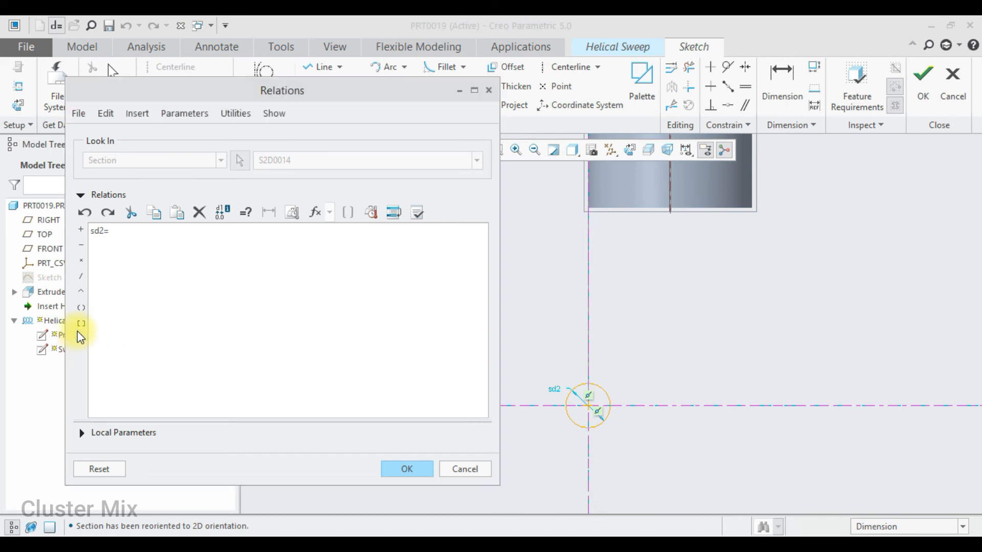
text(30+15*)
click(81, 261)
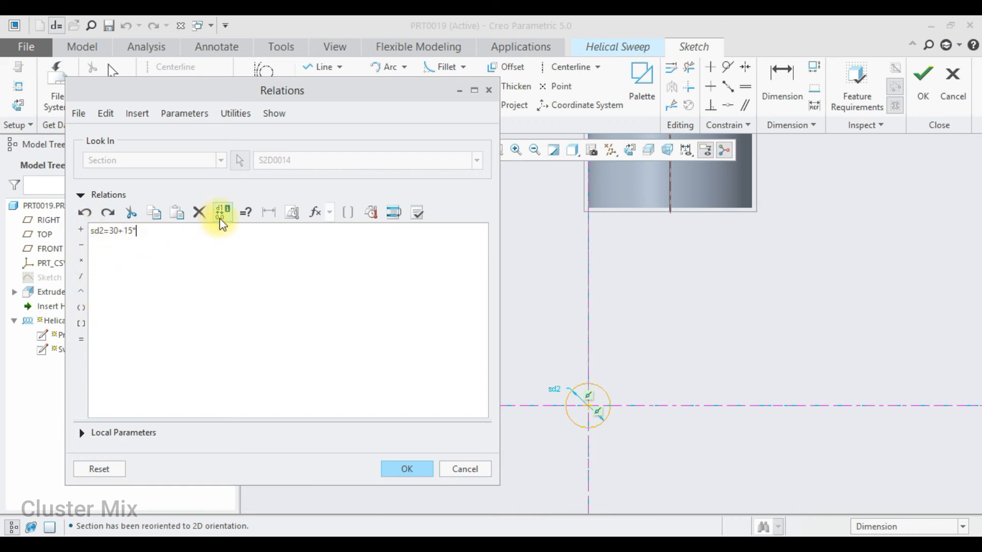
click(313, 213)
drag(330, 256, 334, 295)
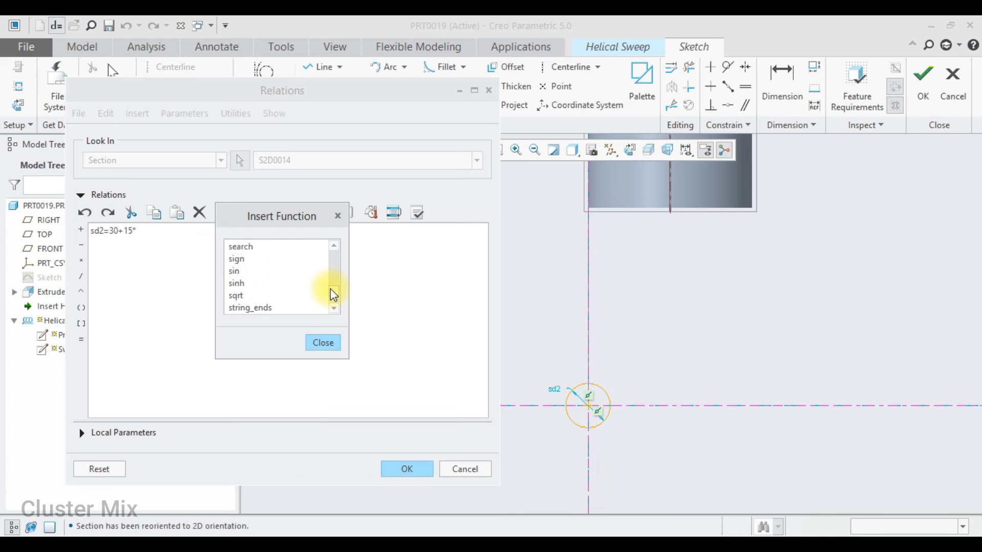
double_click(240, 271)
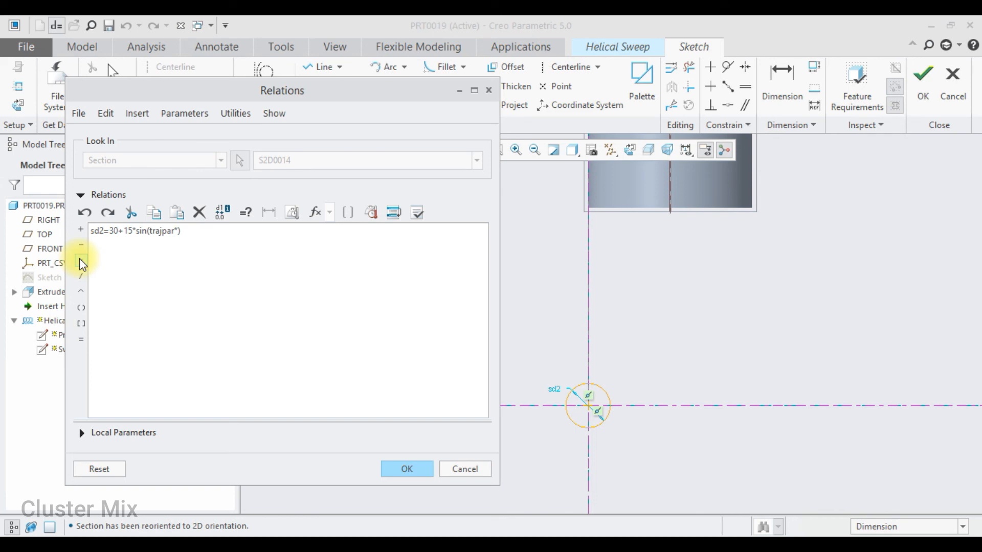
text(360)
click(81, 260)
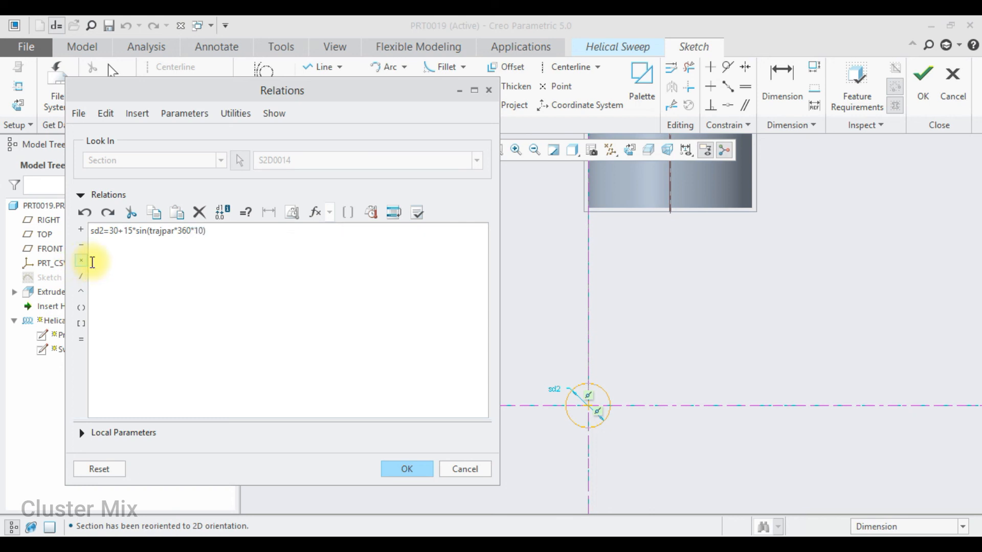
click(407, 466)
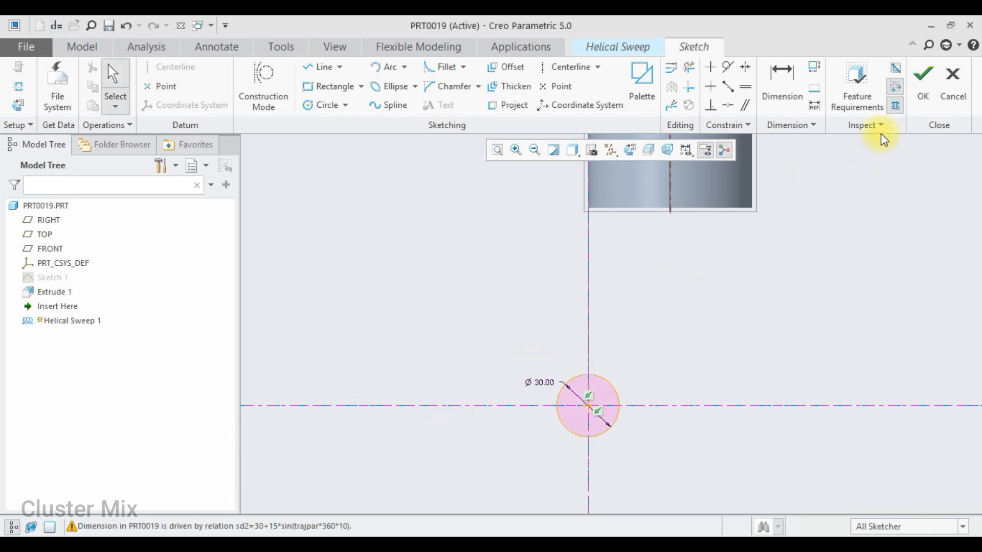
click(923, 92)
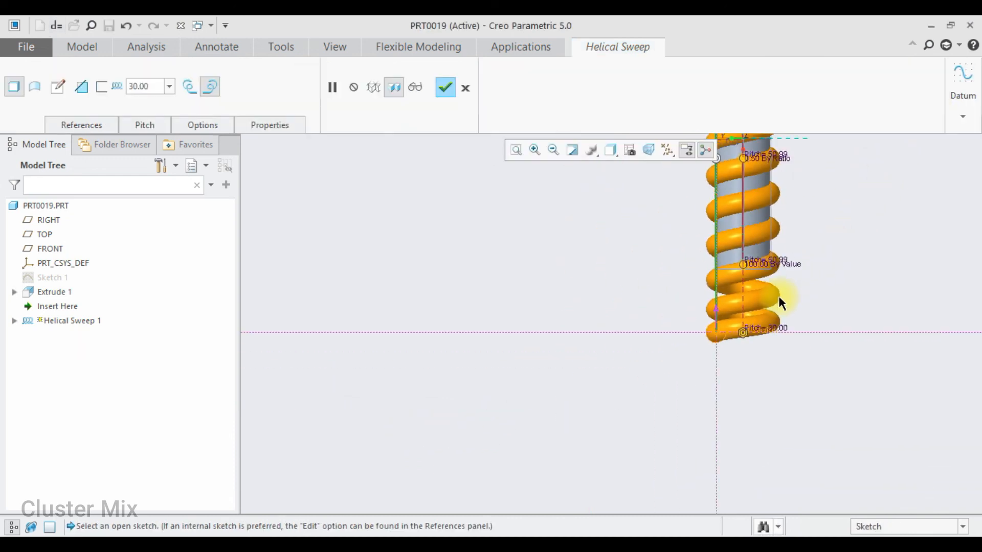
Step: Set the helical sweep's section along the trajectory to Variable
scroll(778, 294, down, 5)
scroll(799, 240, up, 4)
middle_drag(792, 240, 765, 254)
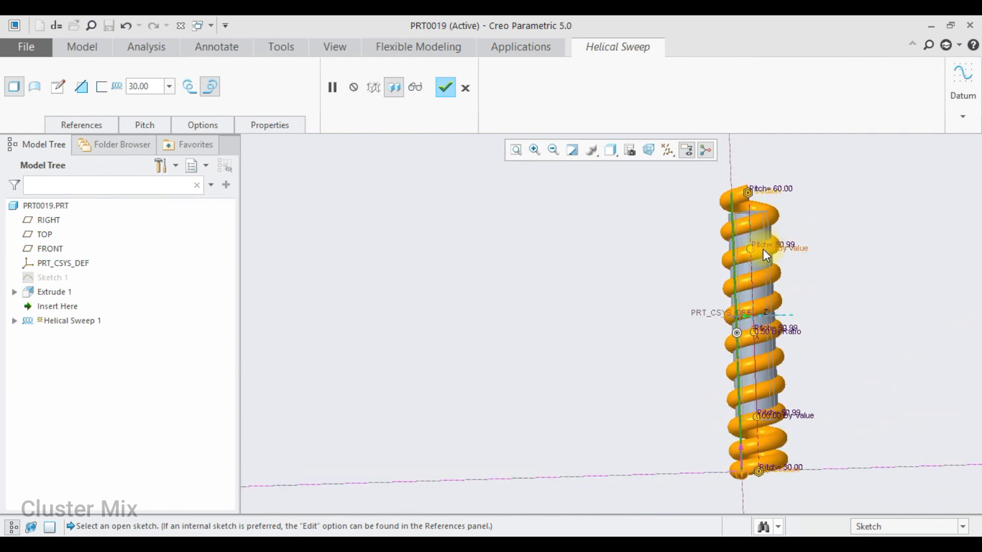
click(184, 122)
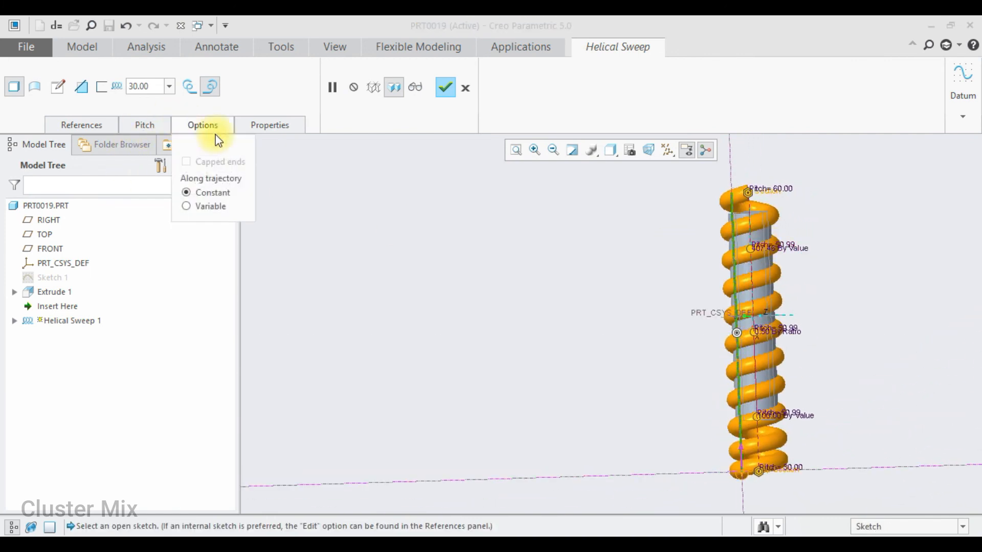
click(186, 207)
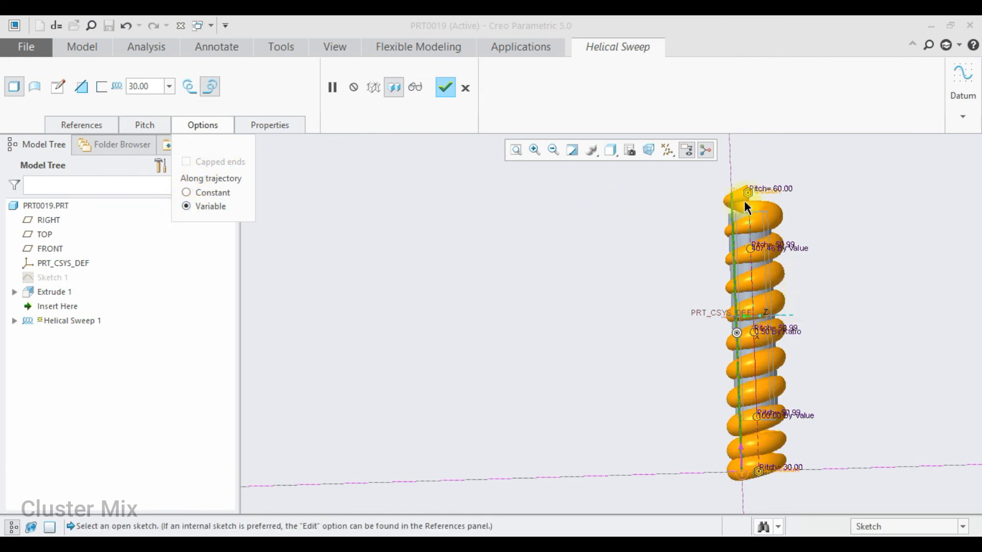
Step: Examine the variable-section coil from several angles, including both of its ends
scroll(745, 195, down, 6)
scroll(768, 199, up, 4)
middle_drag(769, 198, 725, 209)
scroll(753, 222, up, 8)
scroll(779, 283, down, 8)
middle_drag(719, 319, 630, 309)
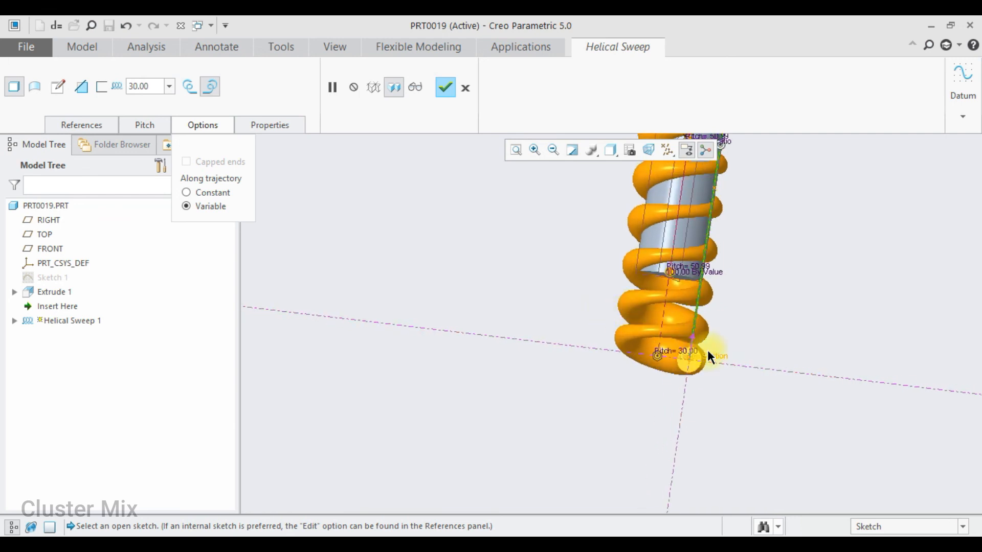
scroll(689, 342, up, 5)
scroll(699, 209, down, 5)
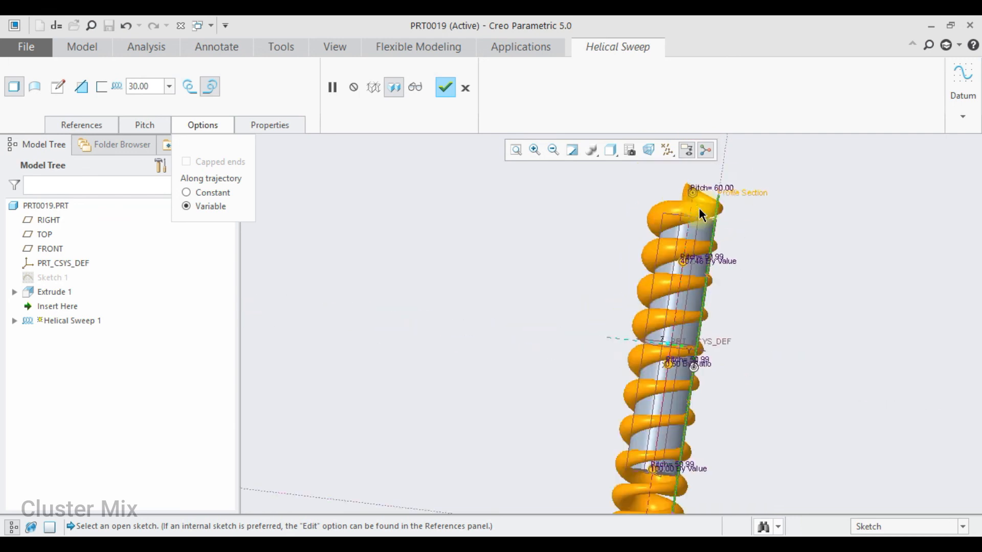
middle_drag(698, 214, 620, 213)
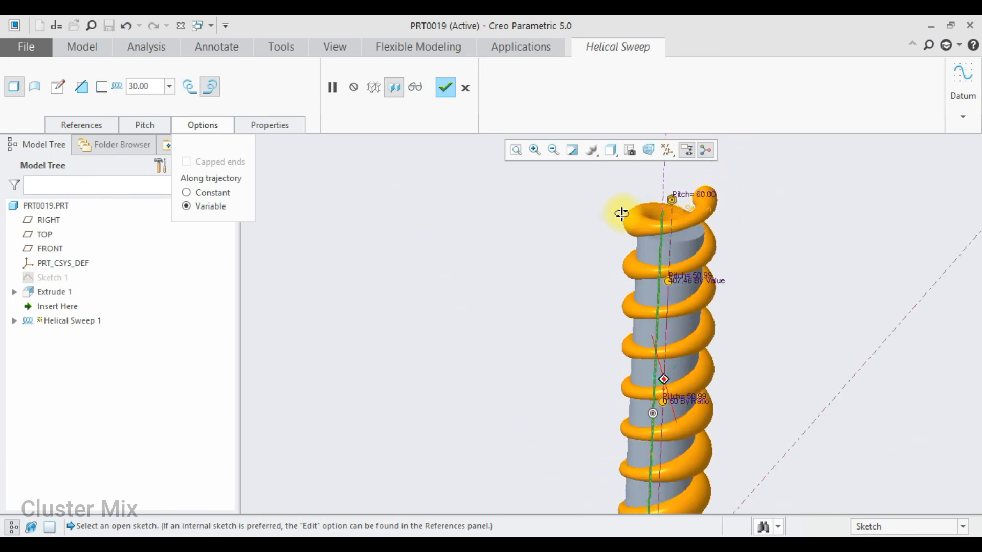
scroll(685, 386, down, 3)
middle_drag(686, 385, 671, 379)
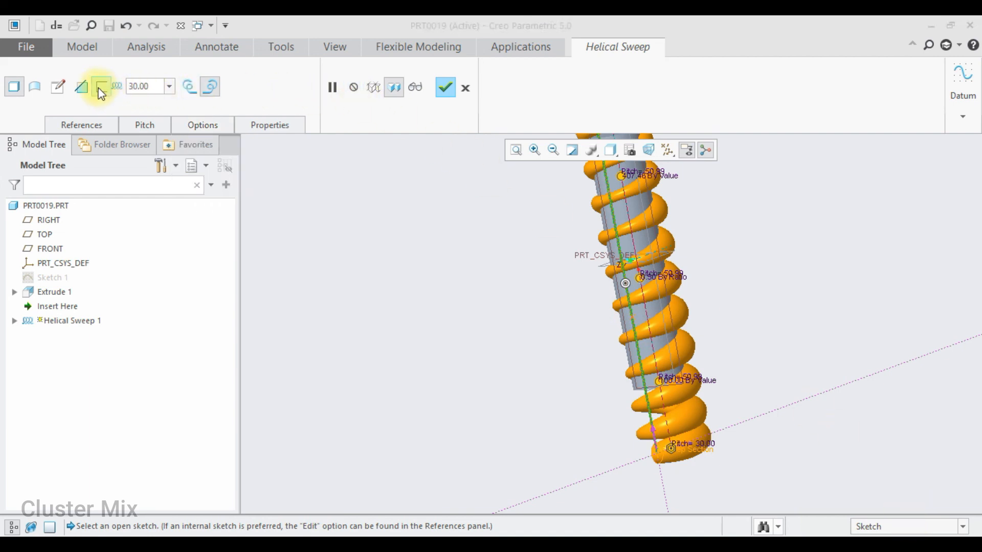
Step: Switch the helical sweep to remove material from the cylinder and complete the feature
click(80, 87)
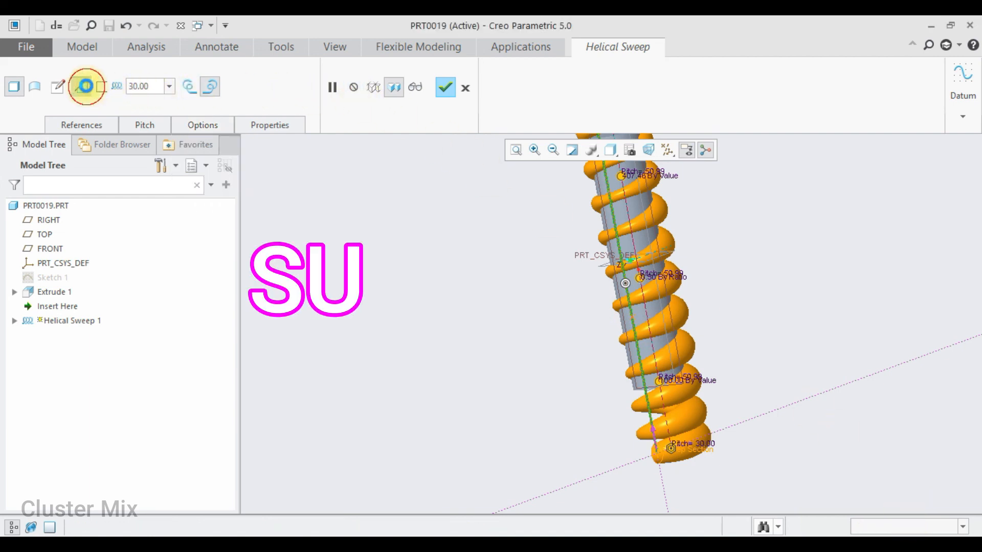
click(438, 91)
click(786, 225)
middle_drag(750, 274, 717, 268)
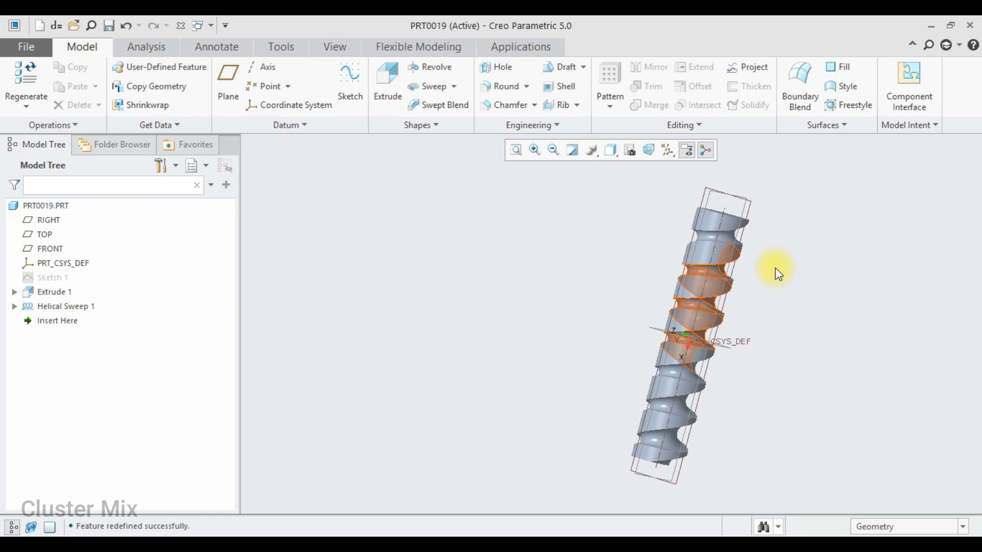